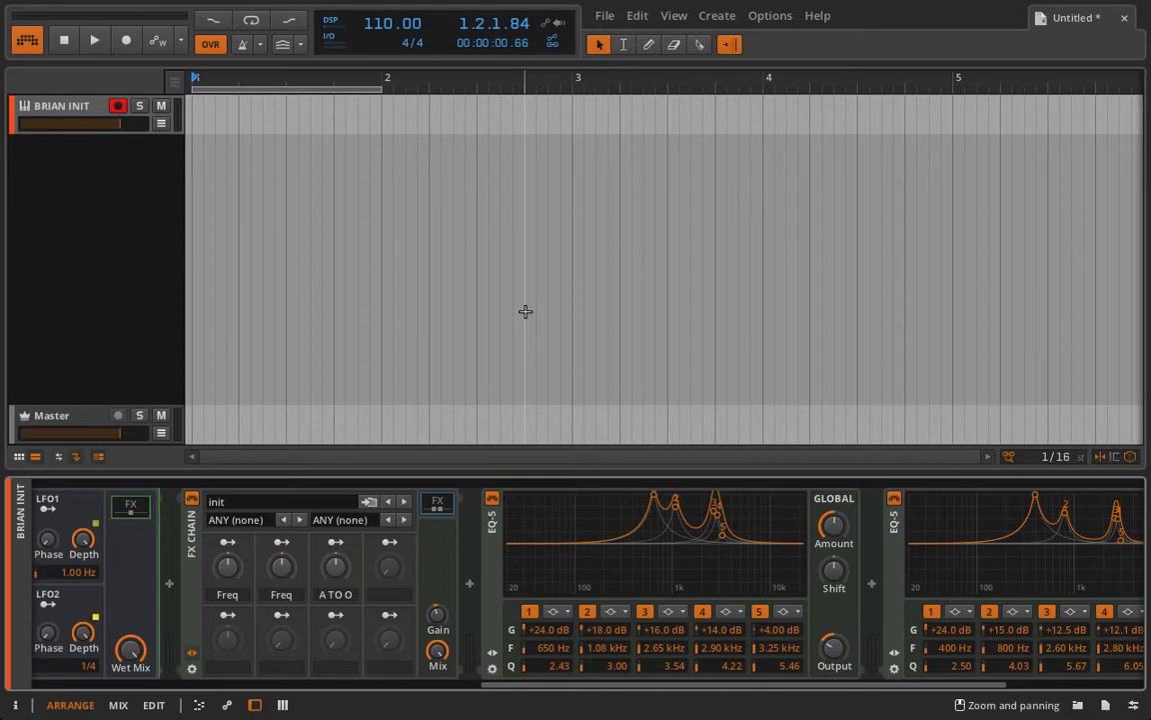
- Compare the sound with the init FX Chain disabled and enabled, leaving it enabled
click(193, 500)
scroll(190, 549, right, 3)
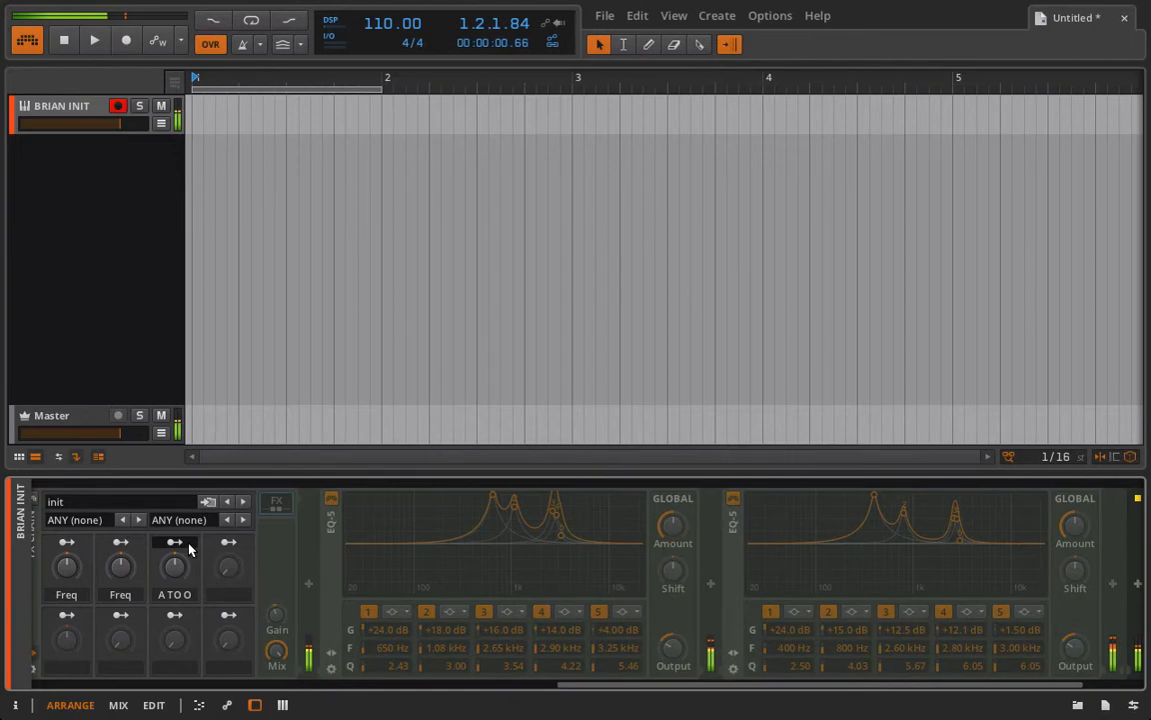
scroll(190, 549, left, 3)
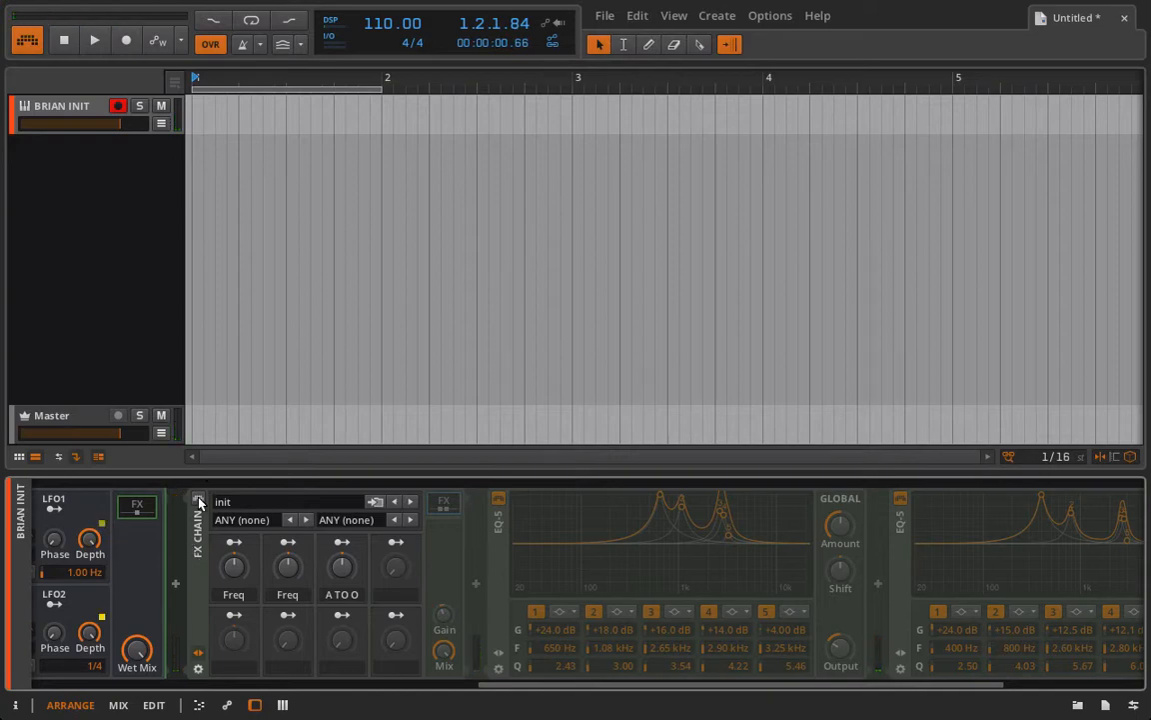
click(198, 499)
- Audition the two EQ-5 devices separately by toggling them while turning the A TO O macro, leaving both enabled
click(900, 499)
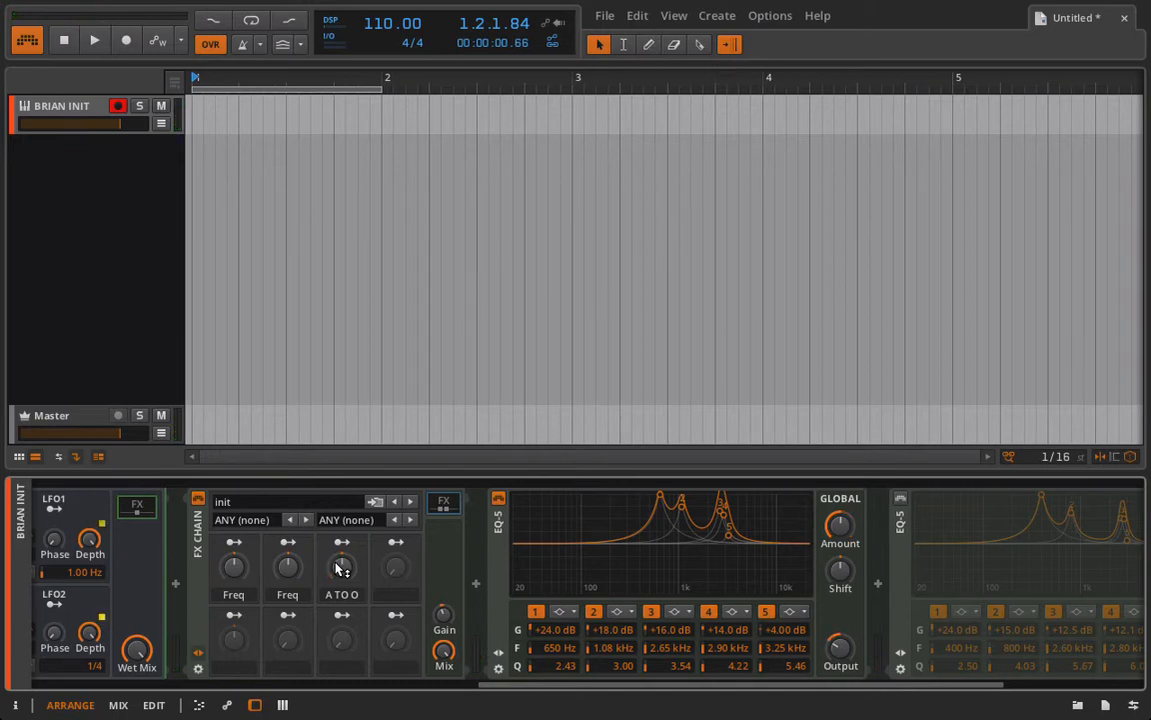
click(498, 498)
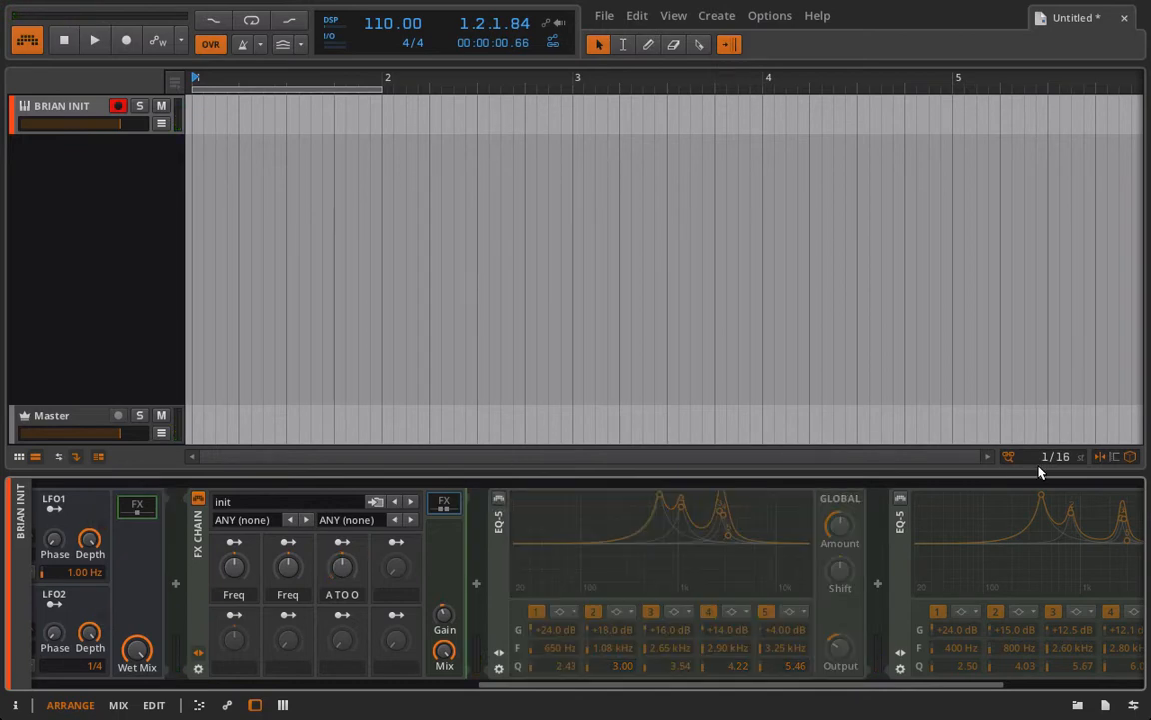
click(900, 499)
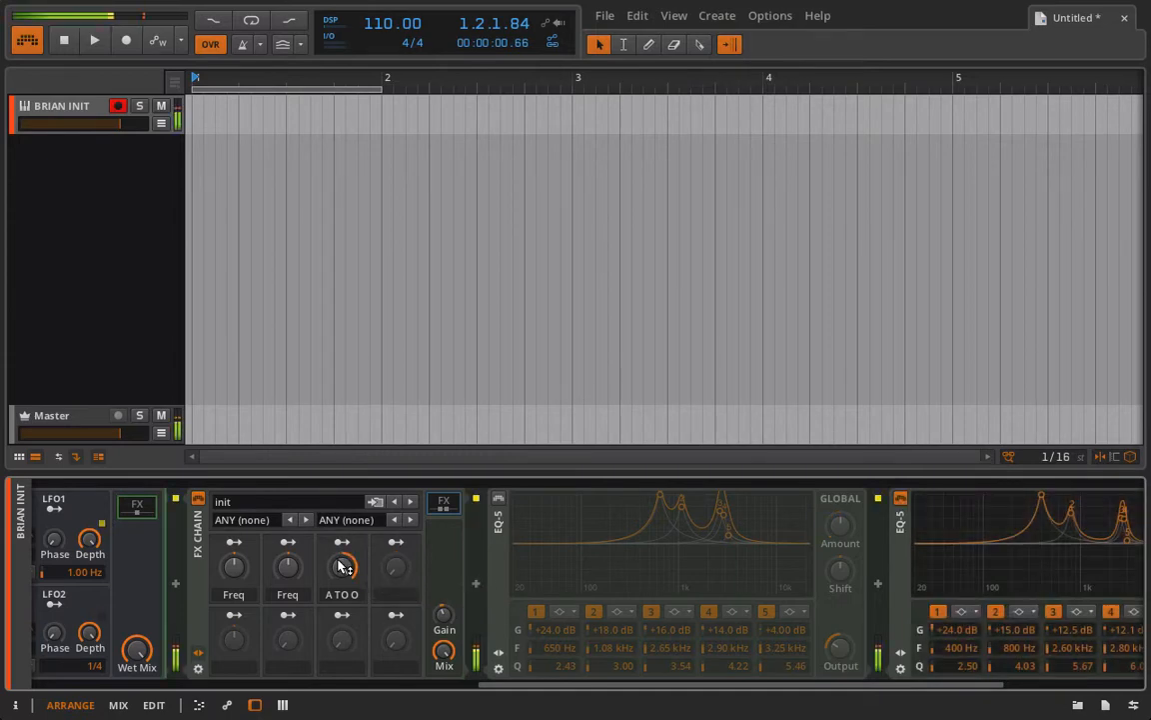
drag(343, 567, 342, 660)
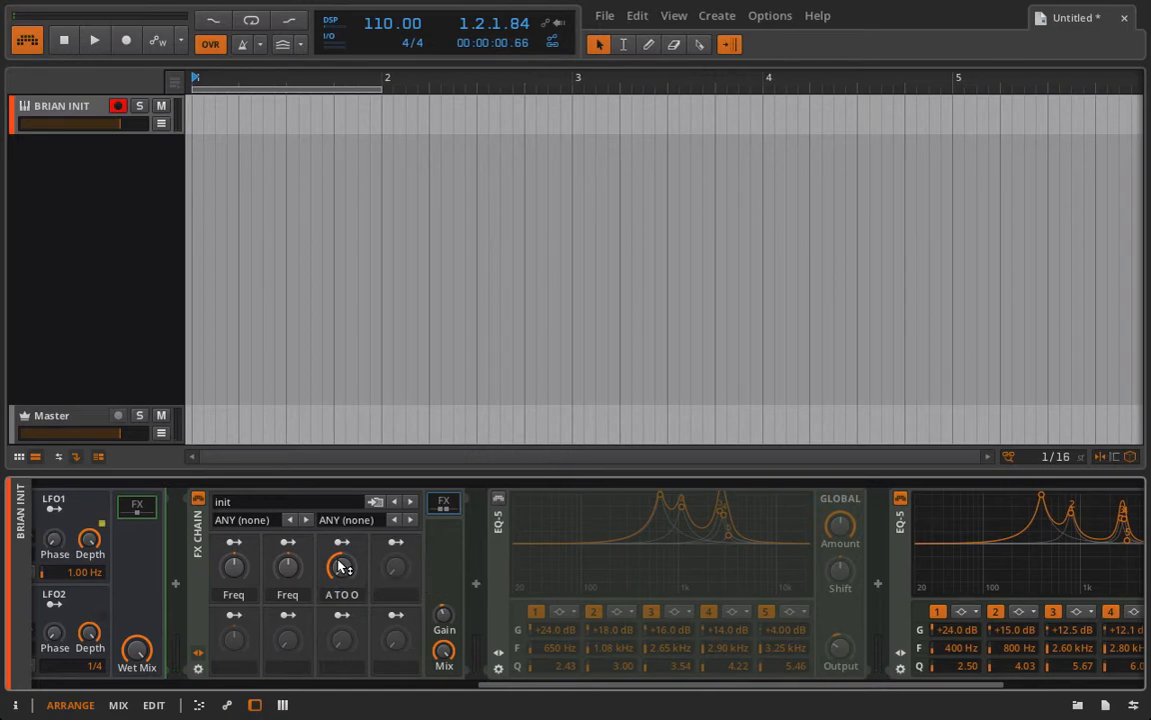
click(498, 497)
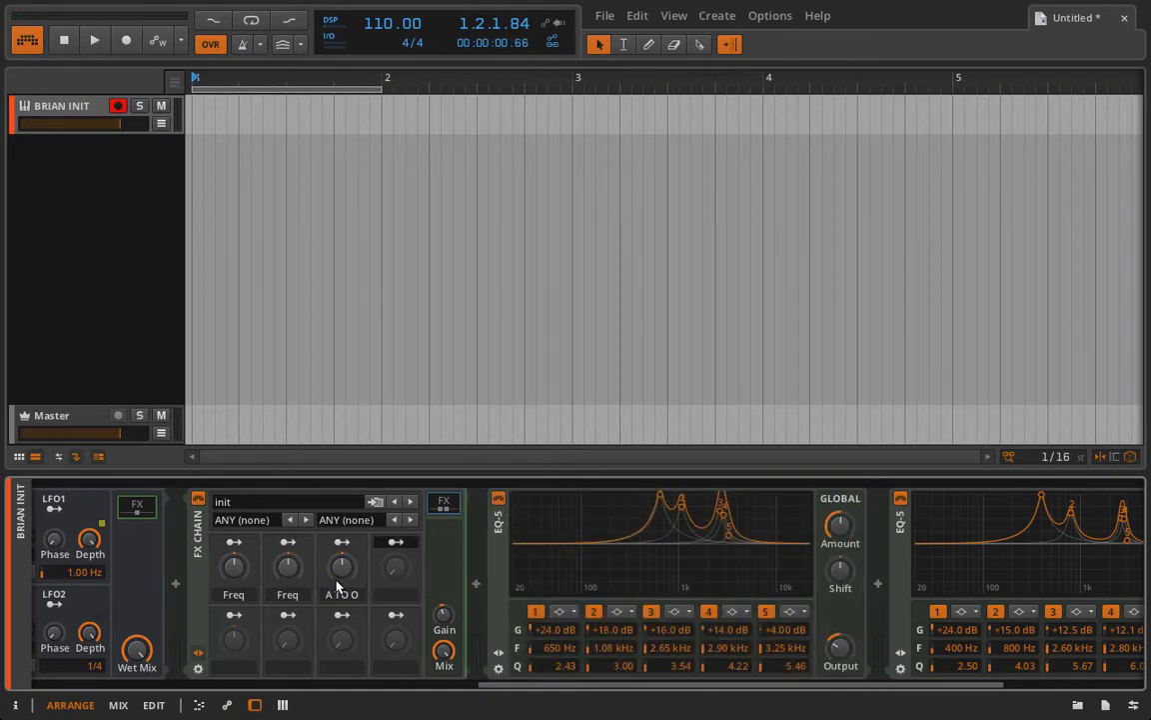
- Try out both Freq macros and sweep the A TO O macro up to 100 %, resetting it to its default
scroll(309, 602, left, 1)
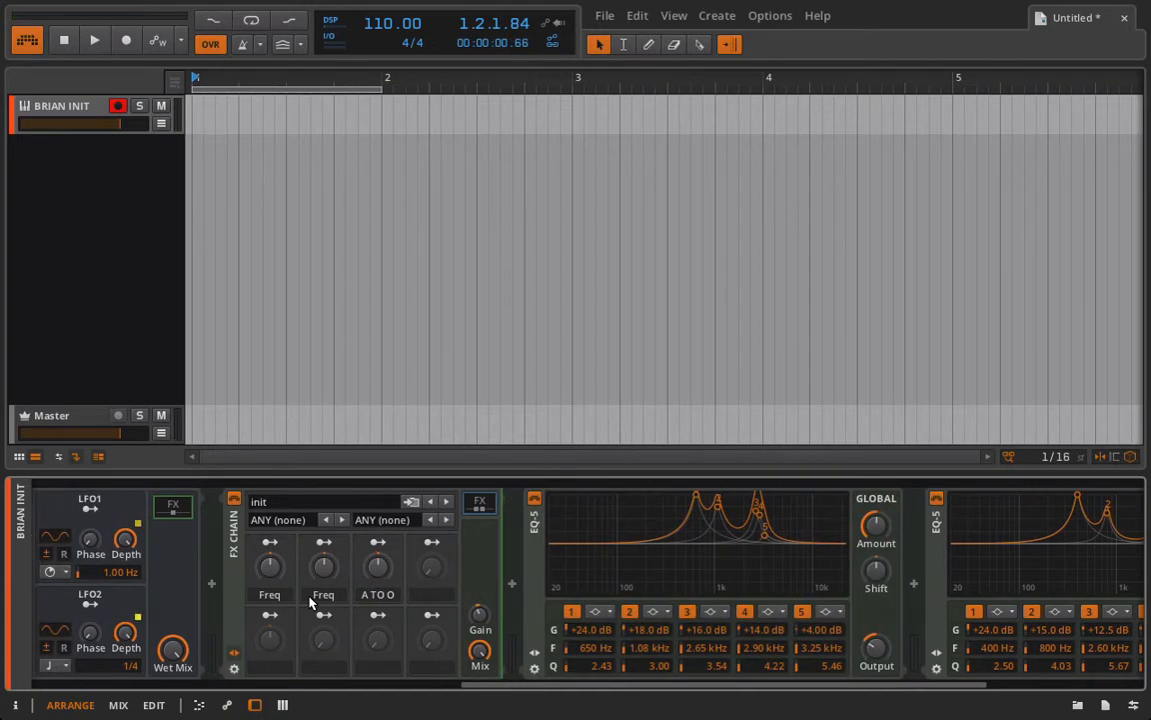
scroll(310, 602, right, 2)
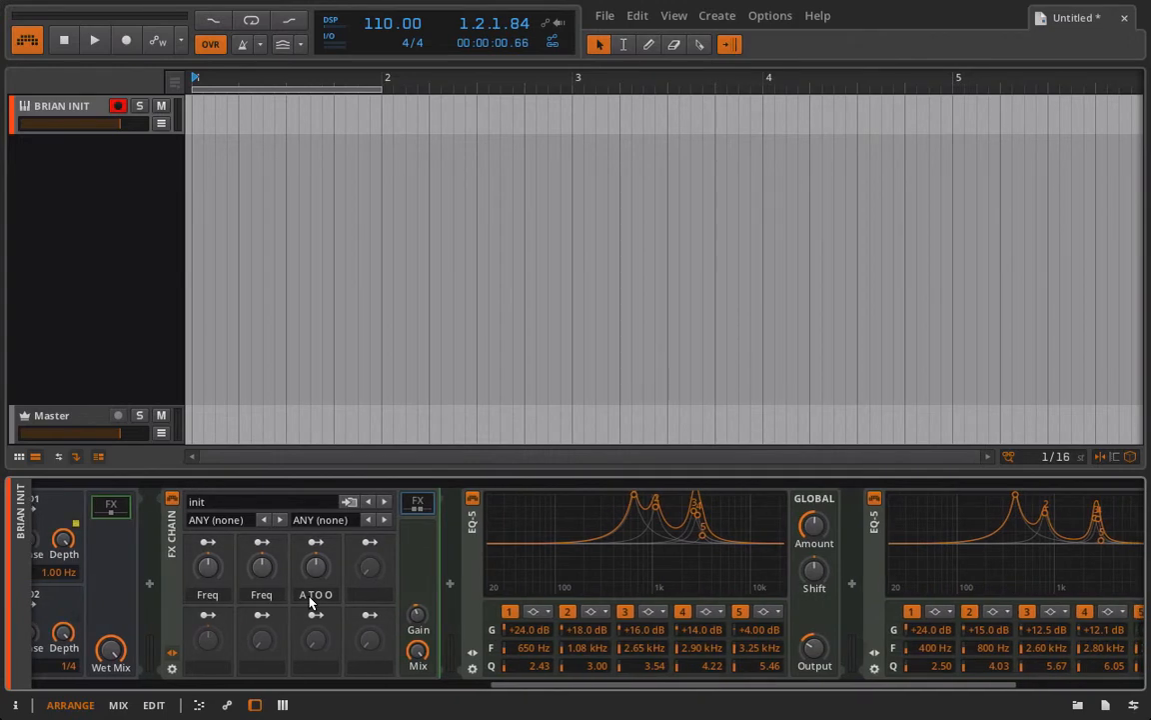
scroll(310, 602, right, 3)
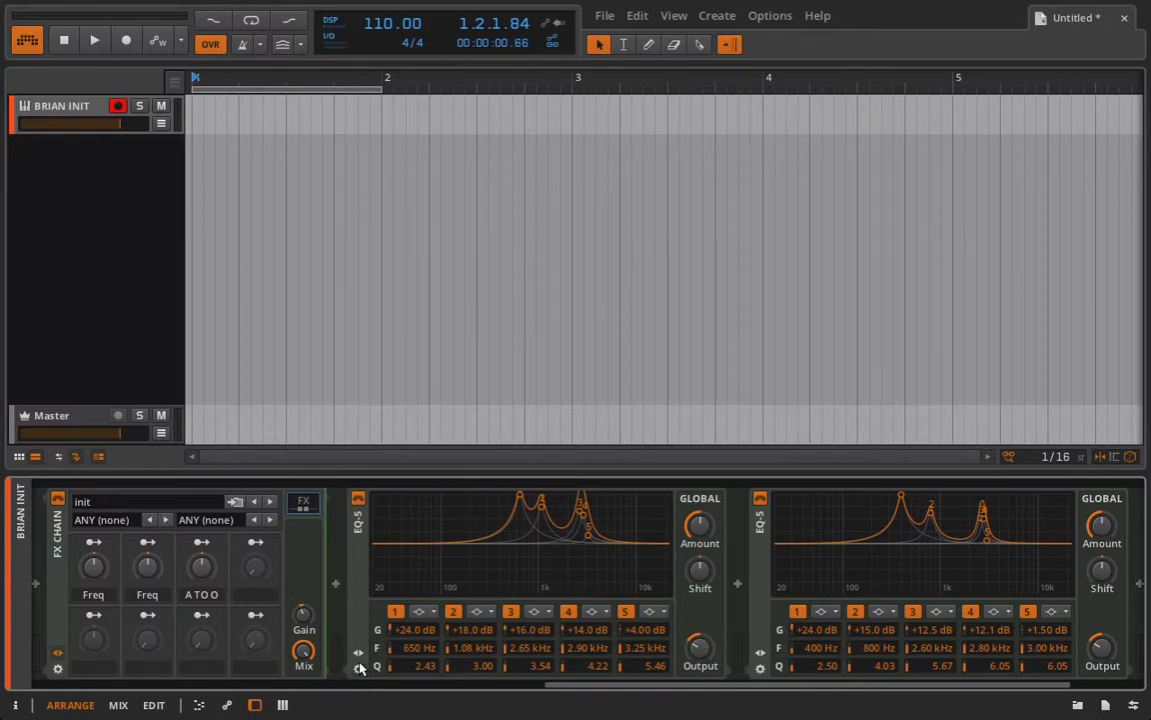
scroll(143, 544, up, 5)
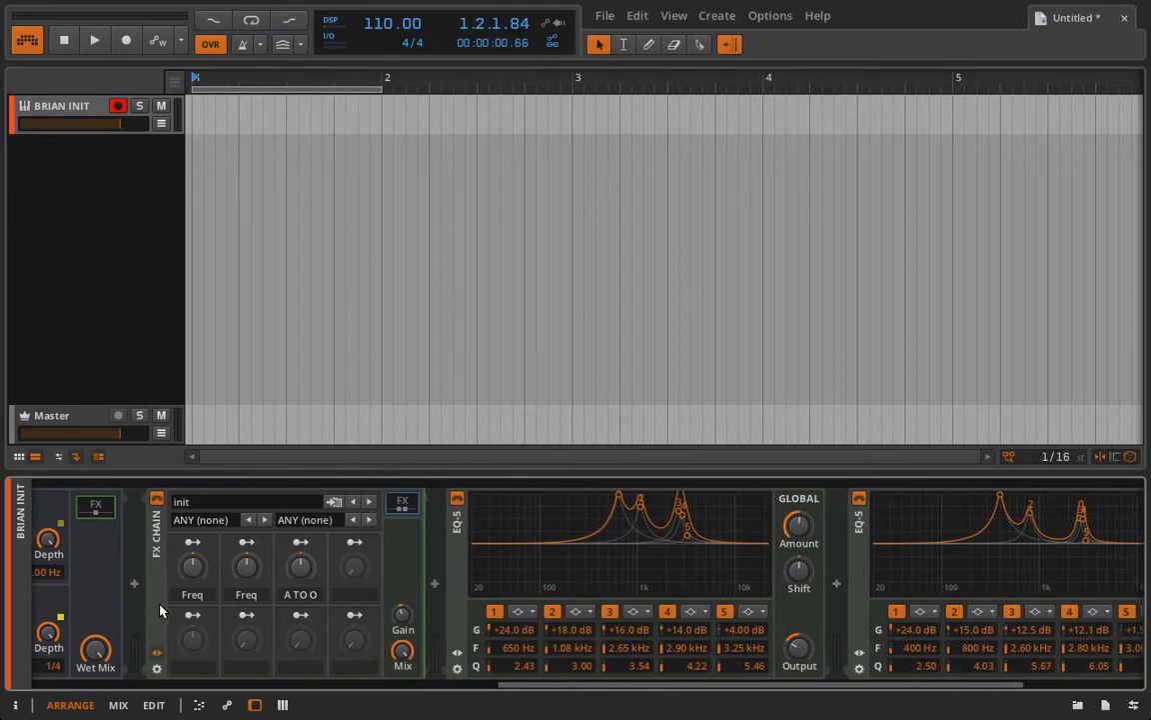
scroll(160, 611, down, 1)
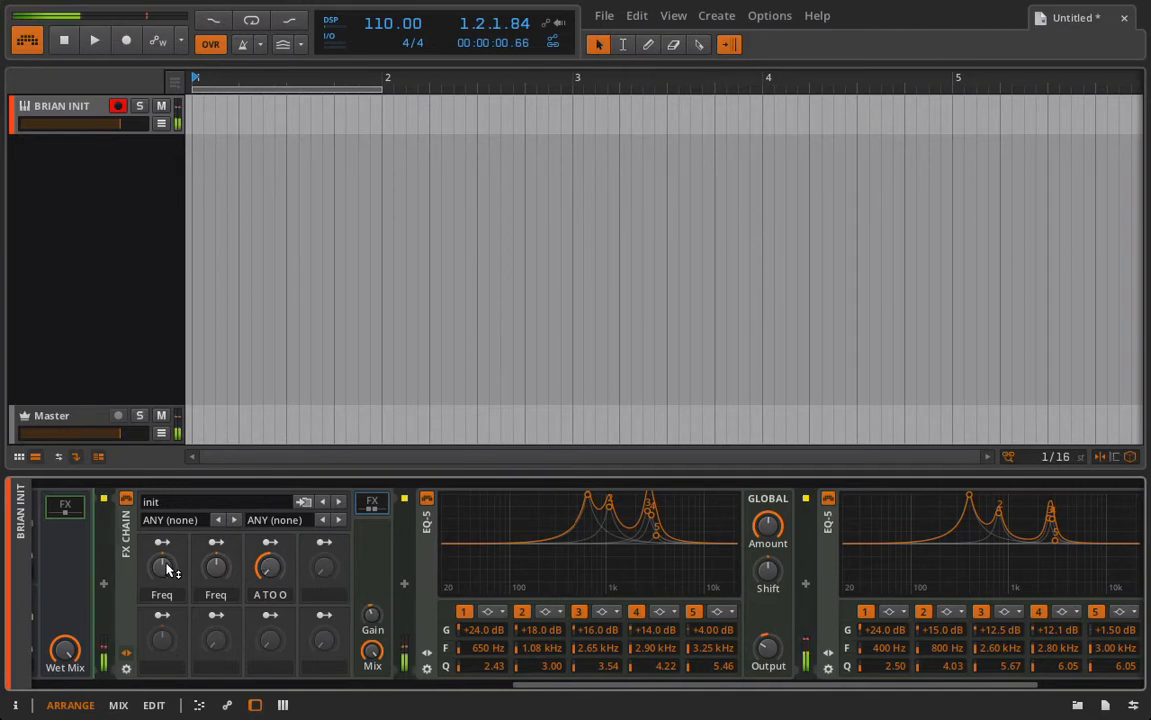
mouse_move(161, 567)
mouse_down()
mouse_move(161, 485)
mouse_move(161, 642)
mouse_move(161, 512)
mouse_move(161, 600)
mouse_move(171, 570)
mouse_up()
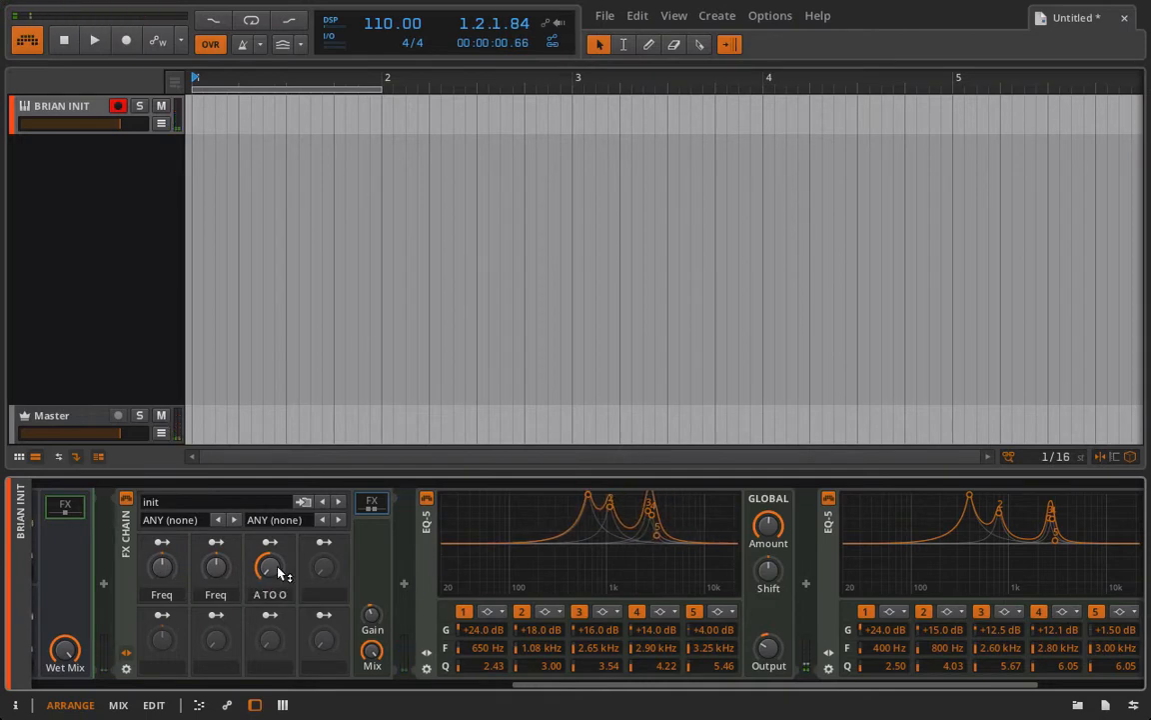
drag(276, 568, 276, 458)
mouse_move(221, 571)
mouse_down()
mouse_move(221, 560)
mouse_move(224, 580)
mouse_up()
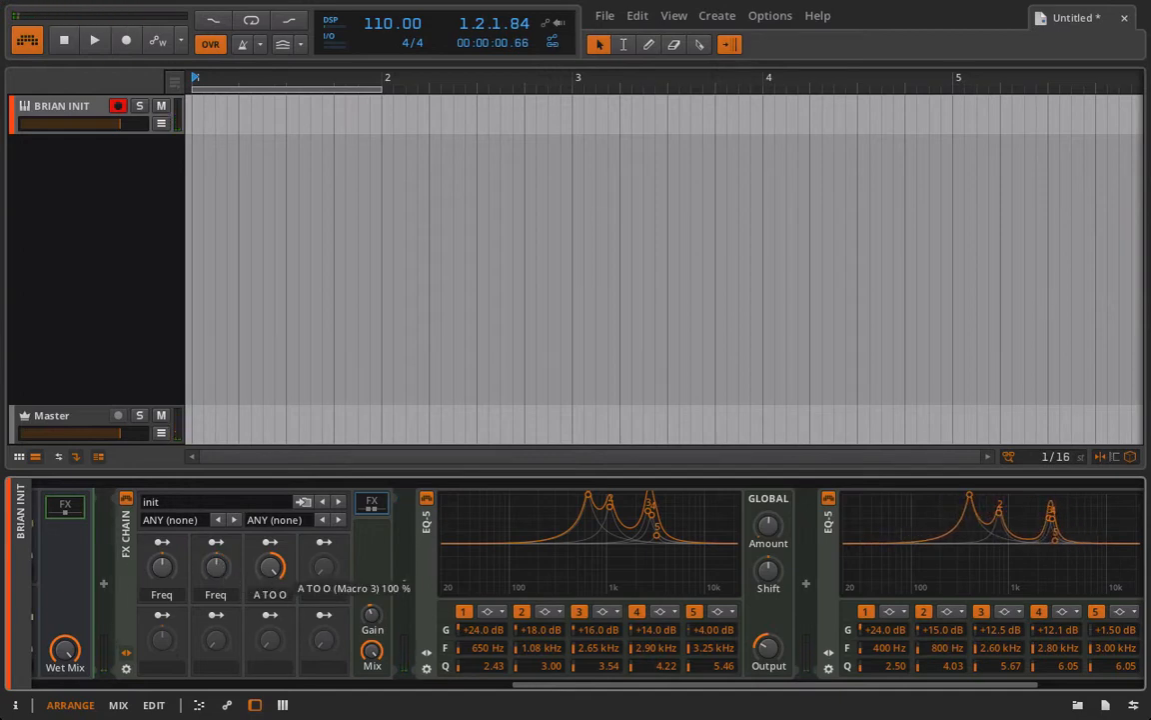
double_click(269, 570)
- Inspect the A TO O macro's modulation assignments on the Amount and Output knobs of both EQ-5 devices
scroll(271, 577, right, 2)
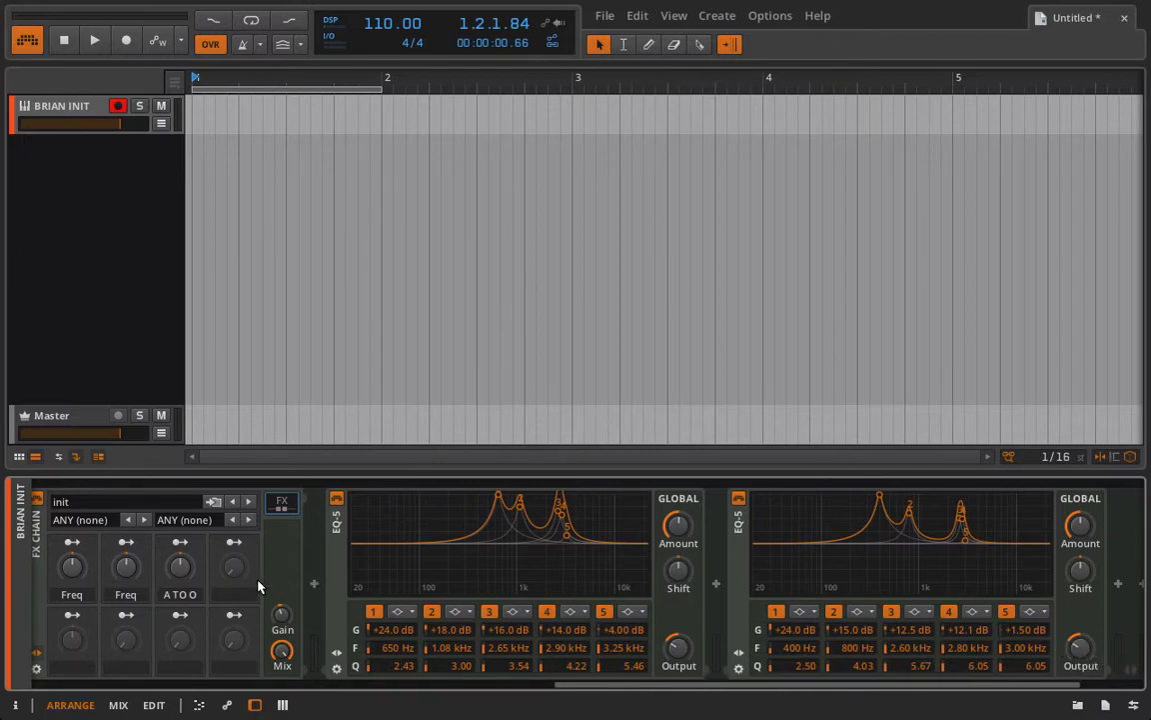
click(180, 541)
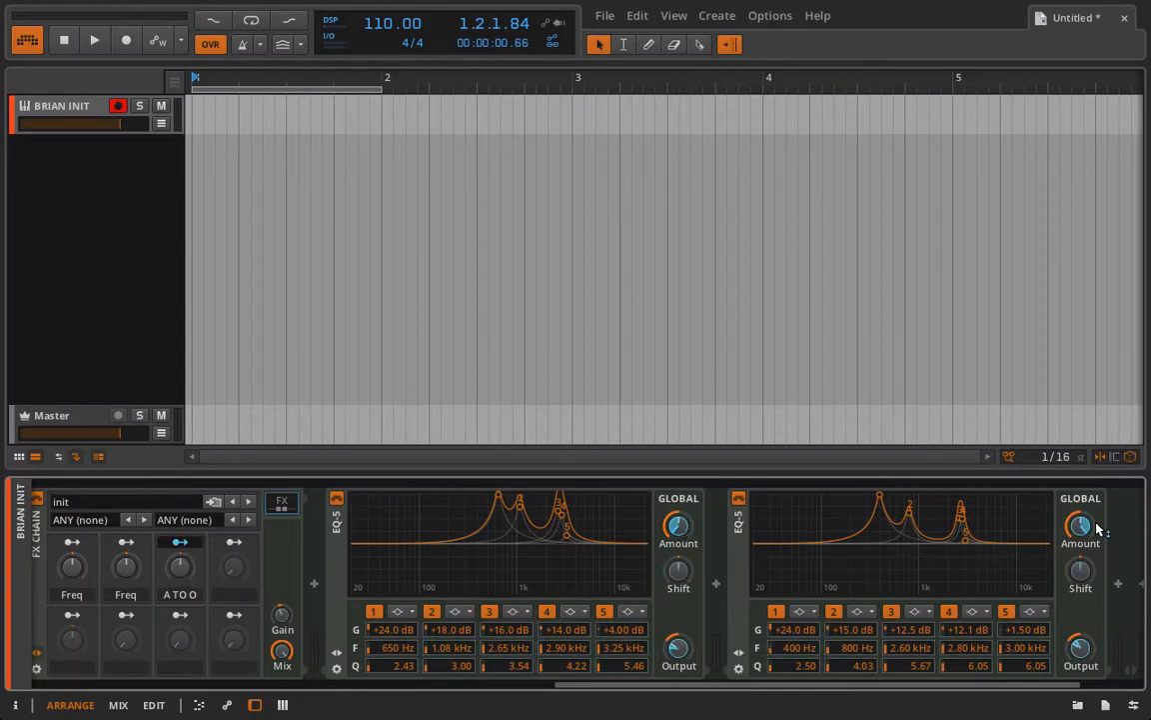
drag(1074, 527, 1074, 490)
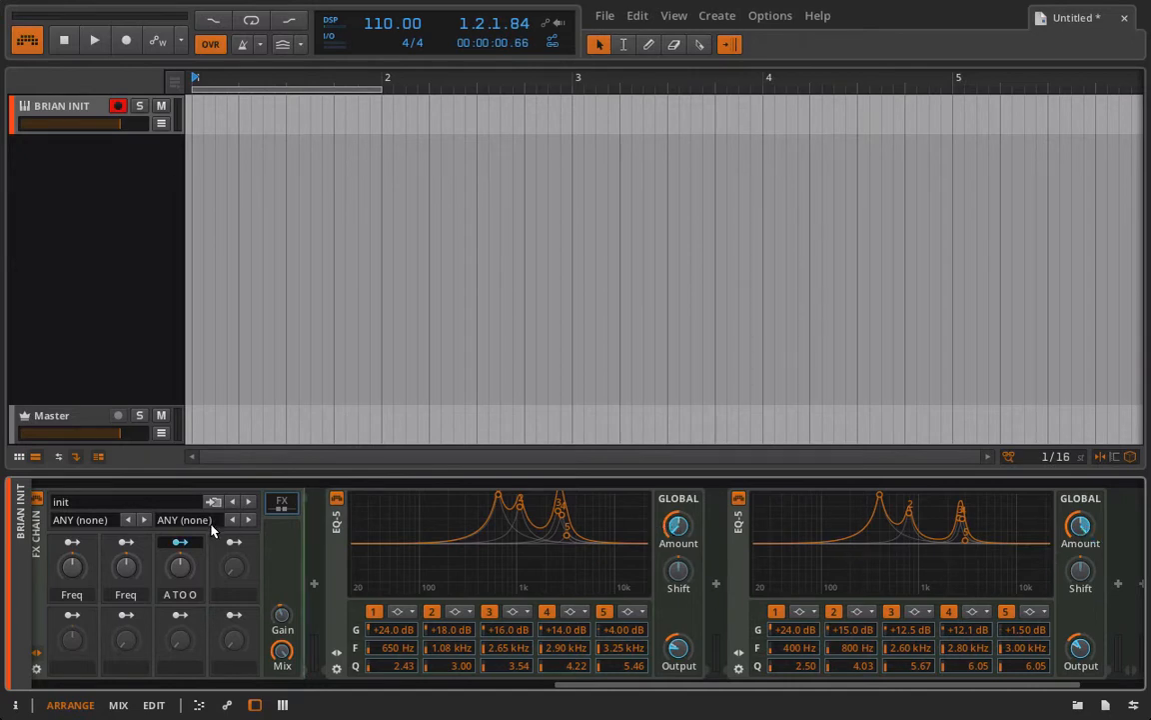
click(180, 541)
- Sweep the A TO O macro from one extreme to 100 % to crossfade the two EQ-5 Amounts, and return it to centre
drag(186, 571, 186, 470)
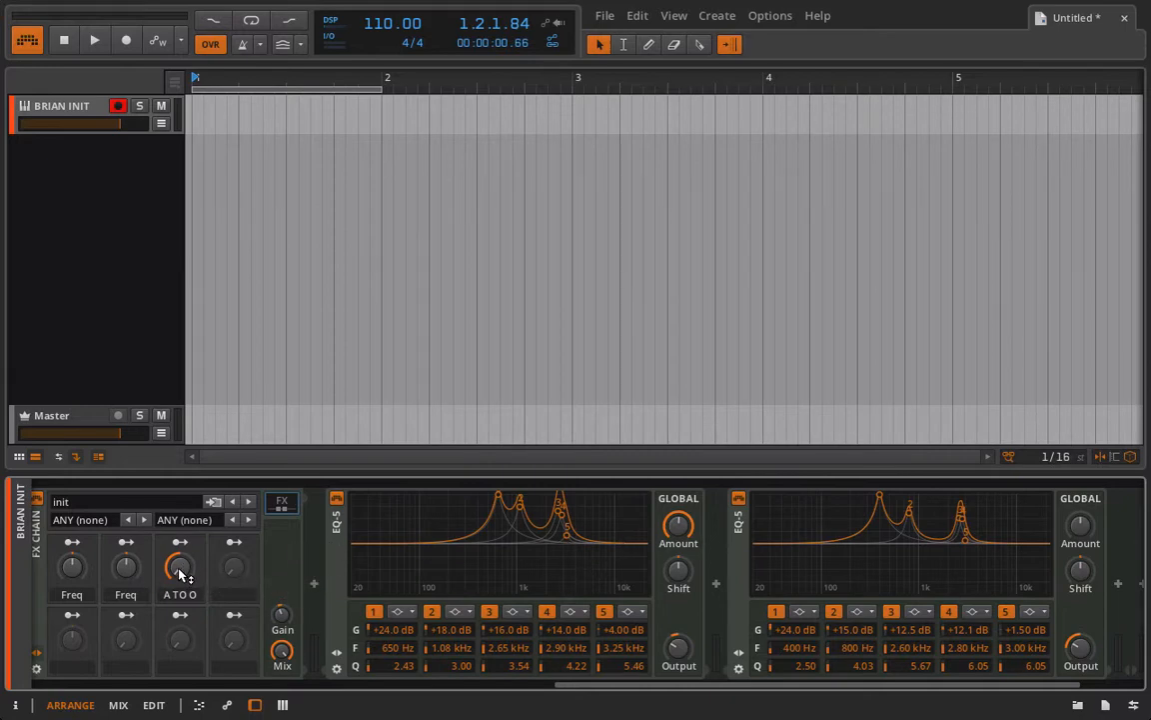
drag(181, 572, 180, 470)
drag(180, 568, 181, 520)
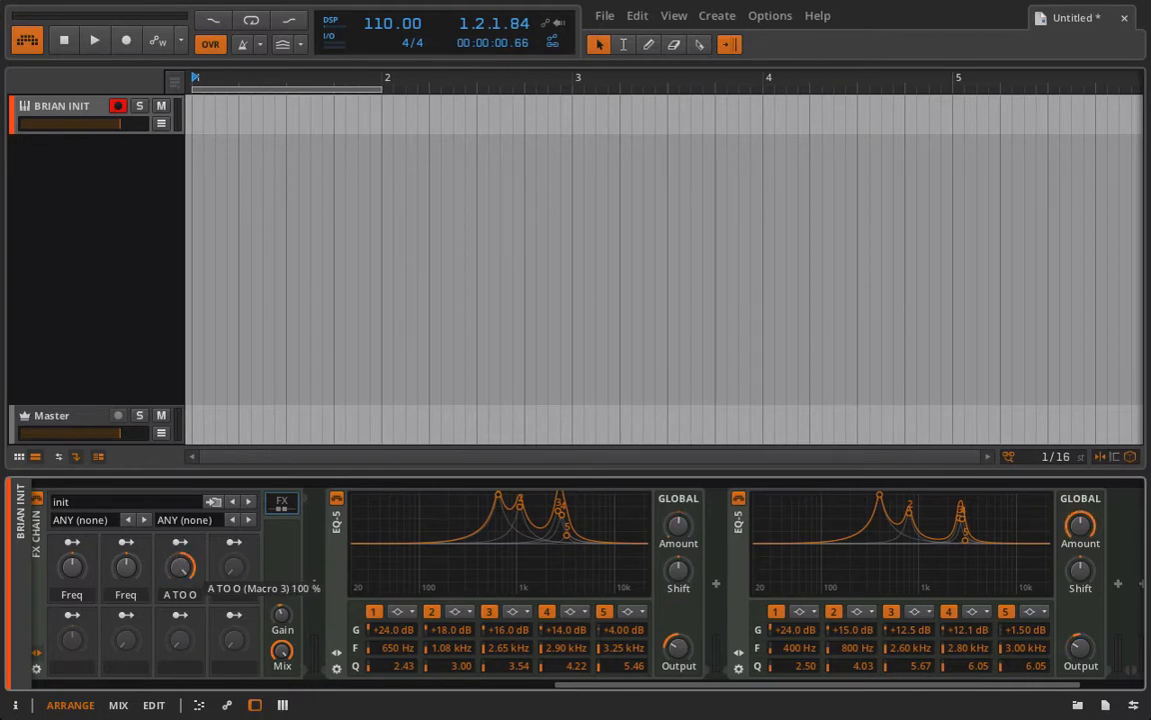
drag(181, 567, 181, 629)
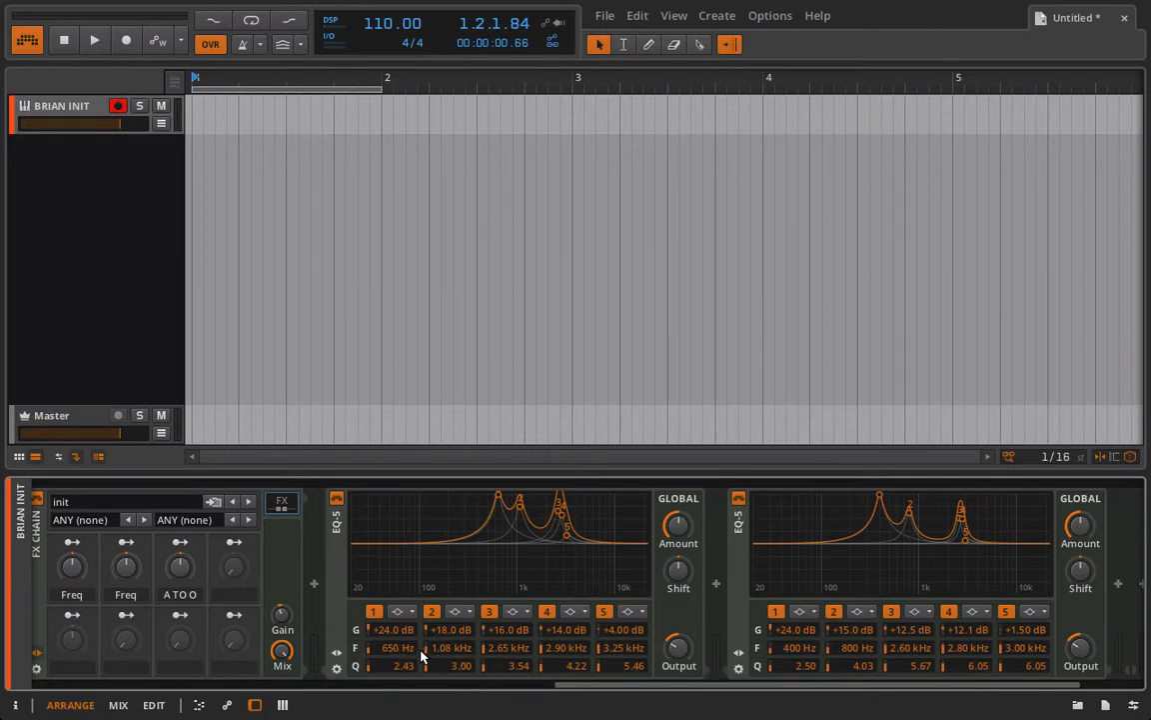
- Try assigning the fourth macro to Freq 1 of the first EQ-5, and clear all its modulations and its Freq label
click(235, 543)
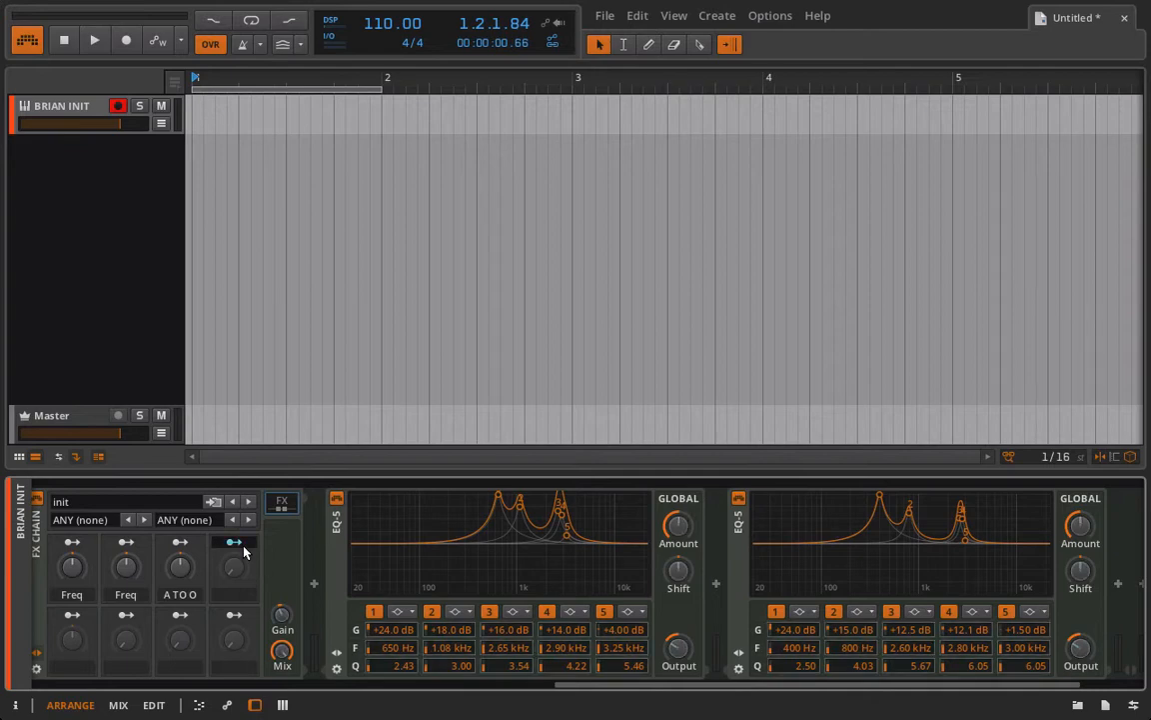
click(404, 650)
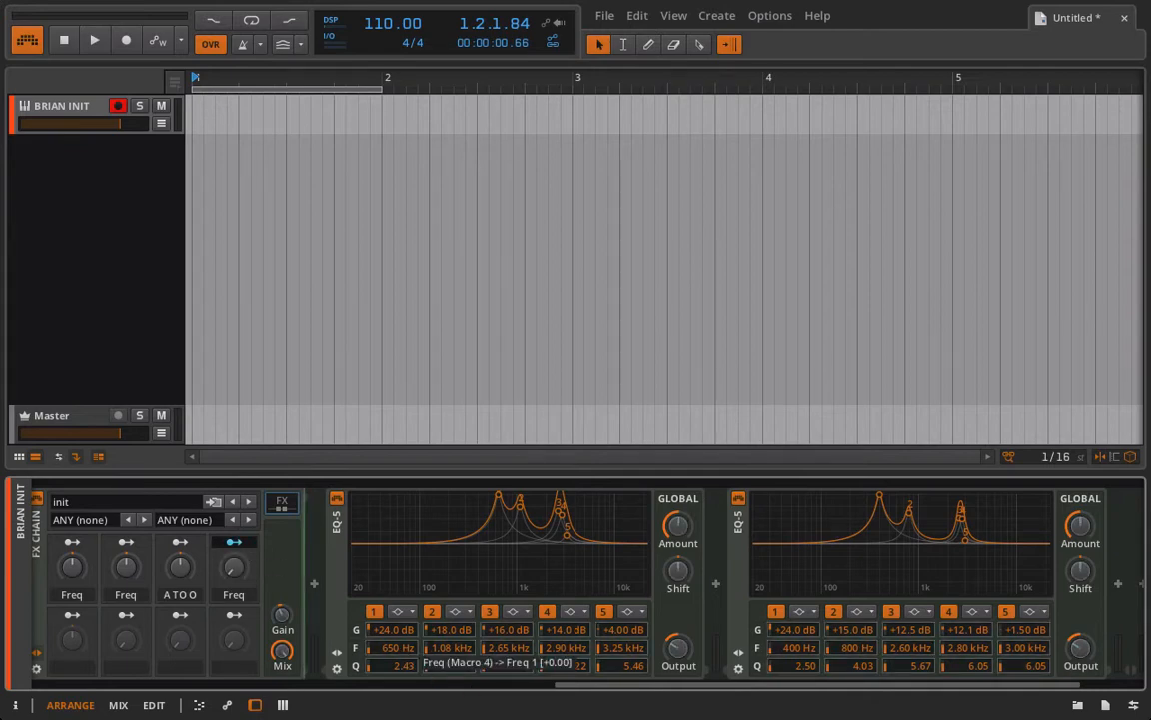
right_click(231, 569)
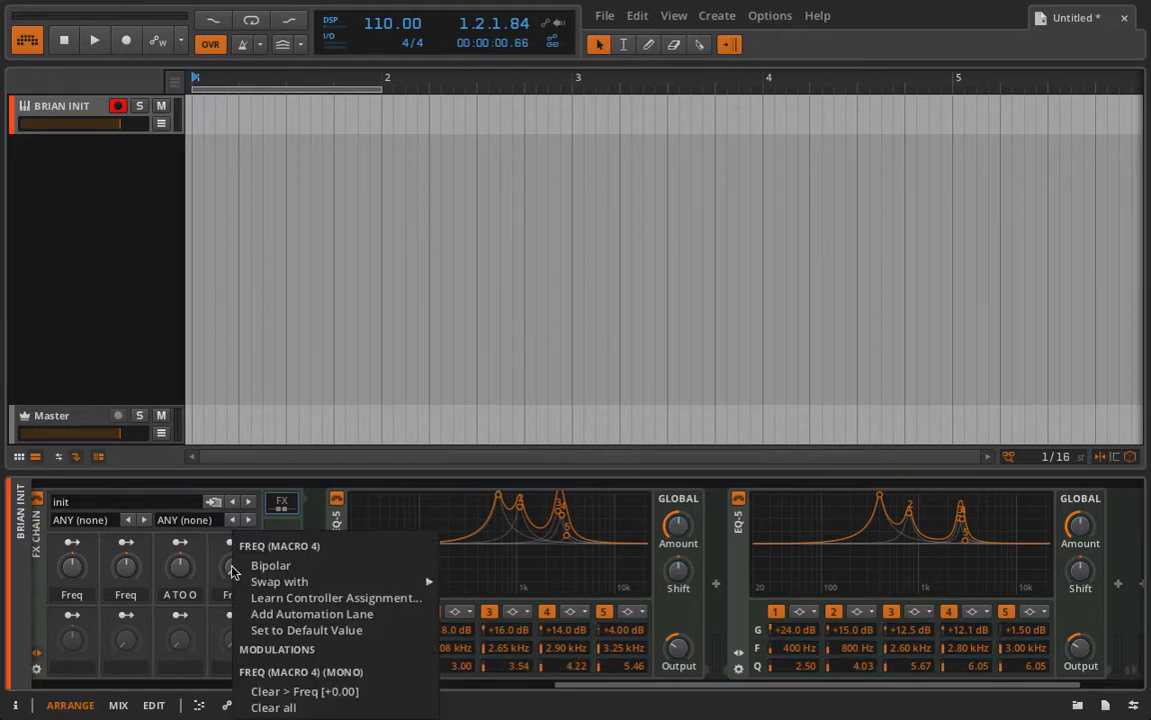
click(275, 706)
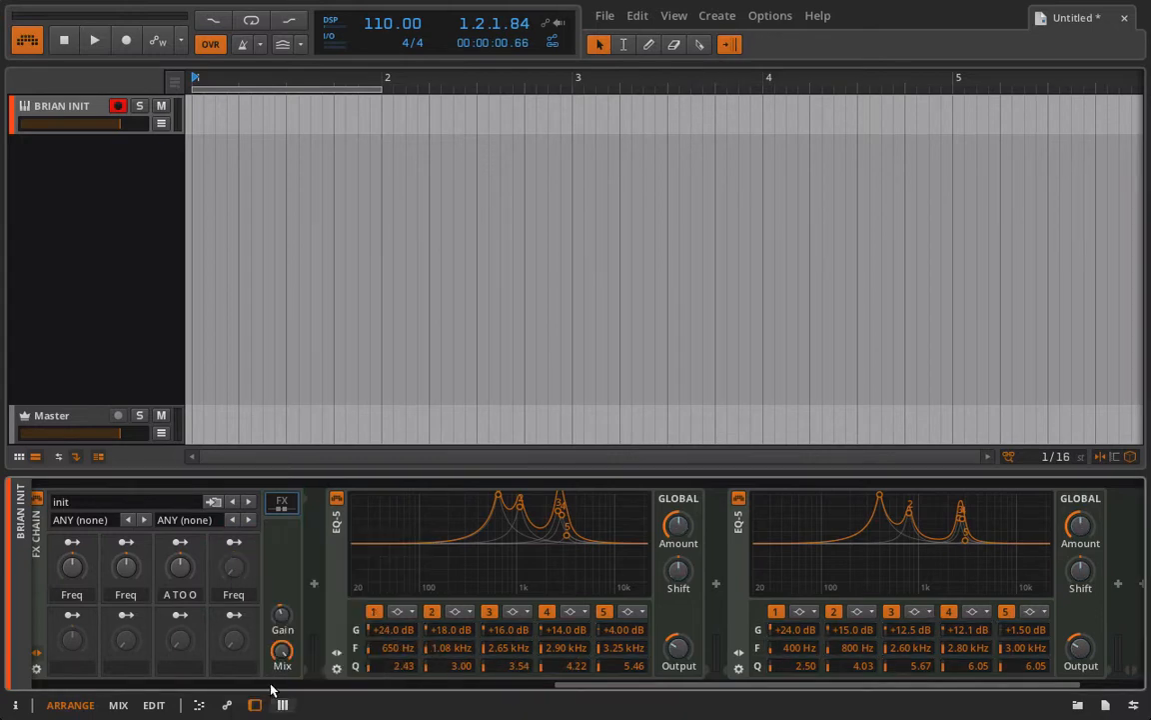
double_click(236, 595)
key(BackSpace)
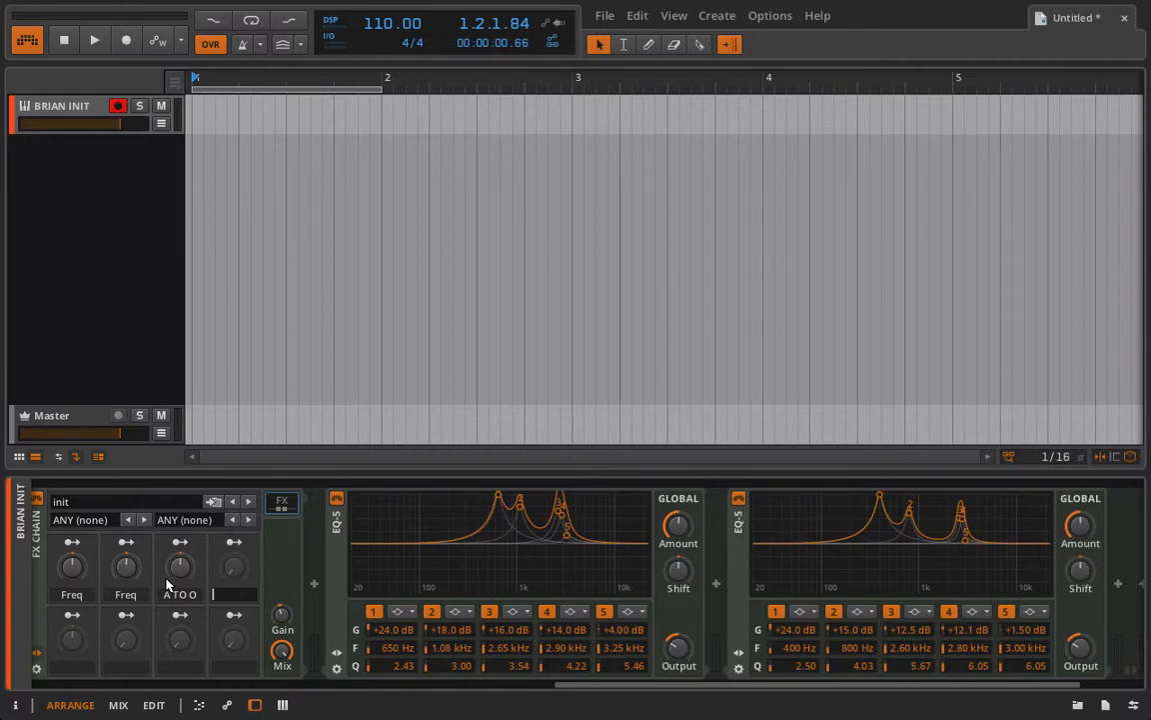
key(Return)
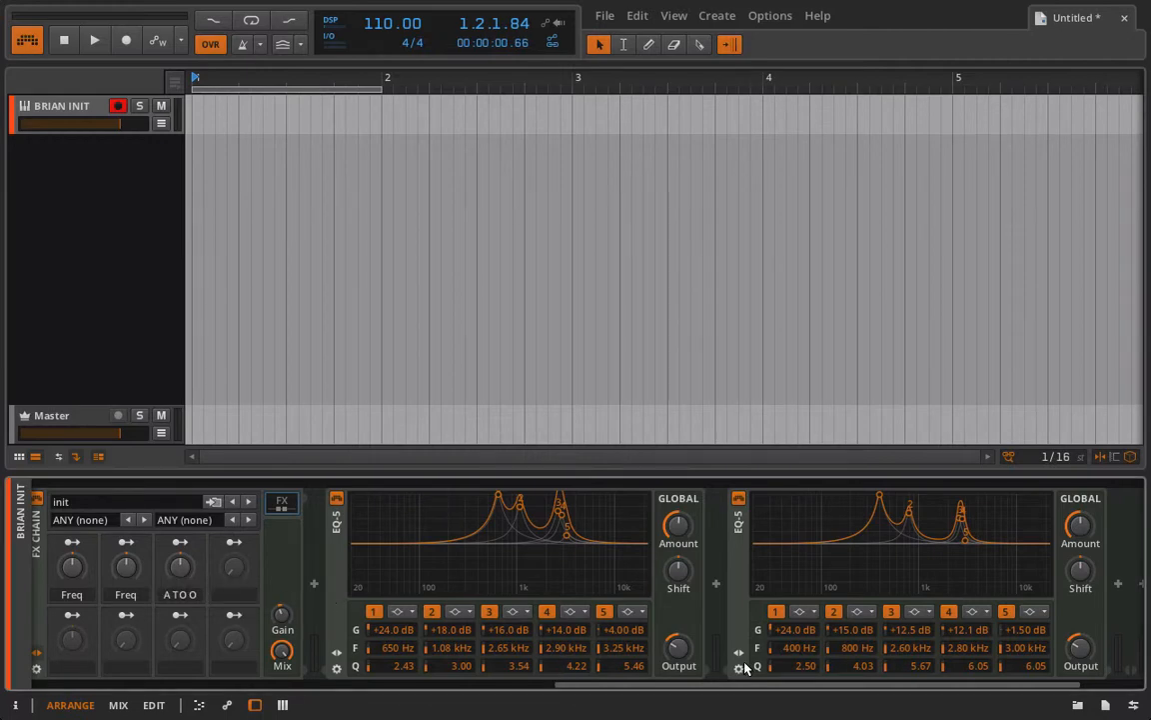
- Recheck the A TO O macro's modulation targets and turn the macro down to -100 %
click(180, 542)
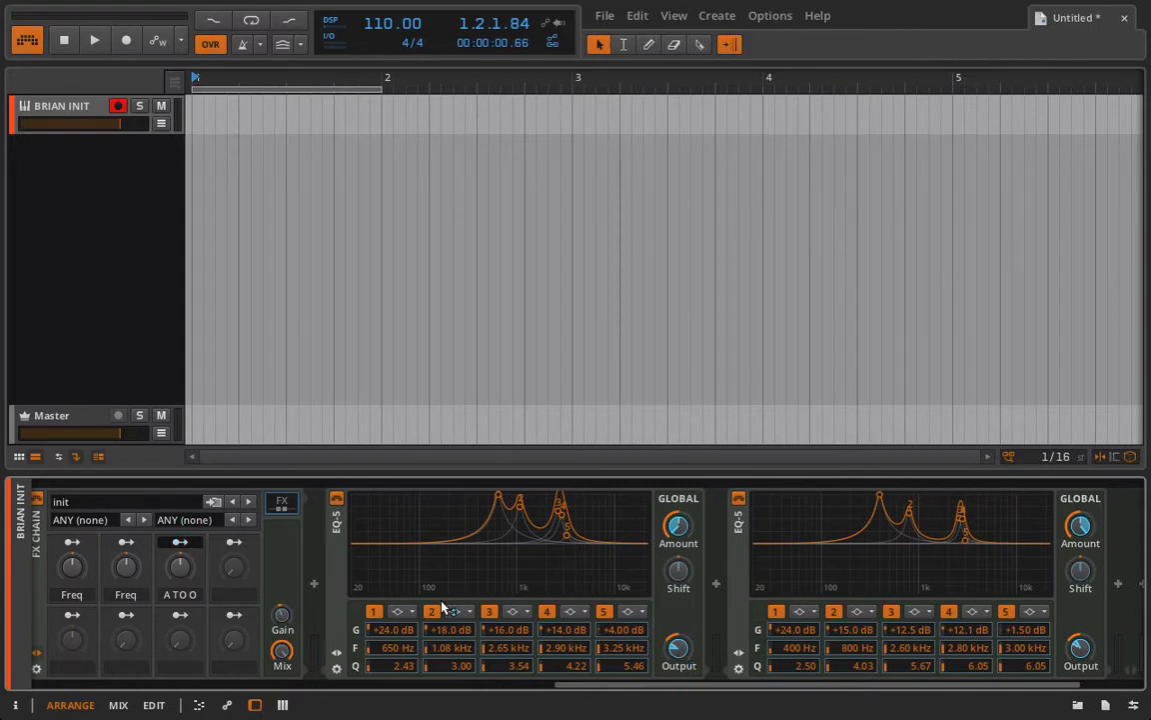
click(182, 542)
drag(180, 567, 180, 619)
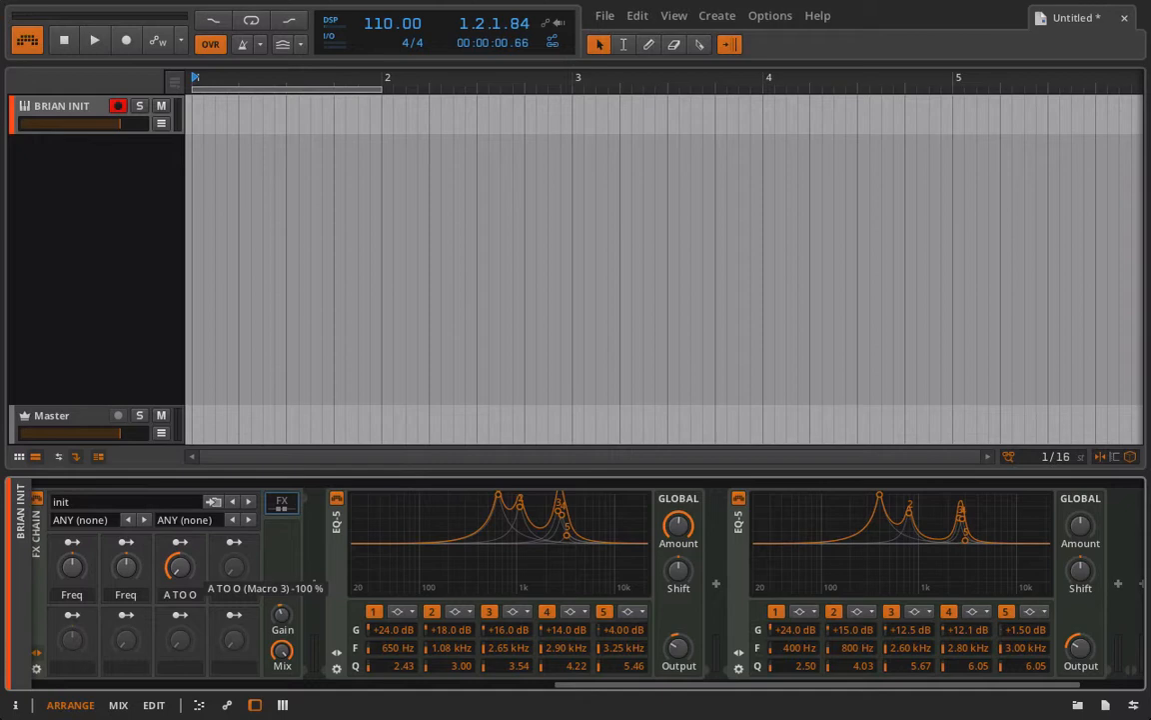
- Fine-tune the A TO O macro's modulation of the EQ-5 Output gains, to about +5.80 on the second EQ-5
click(180, 542)
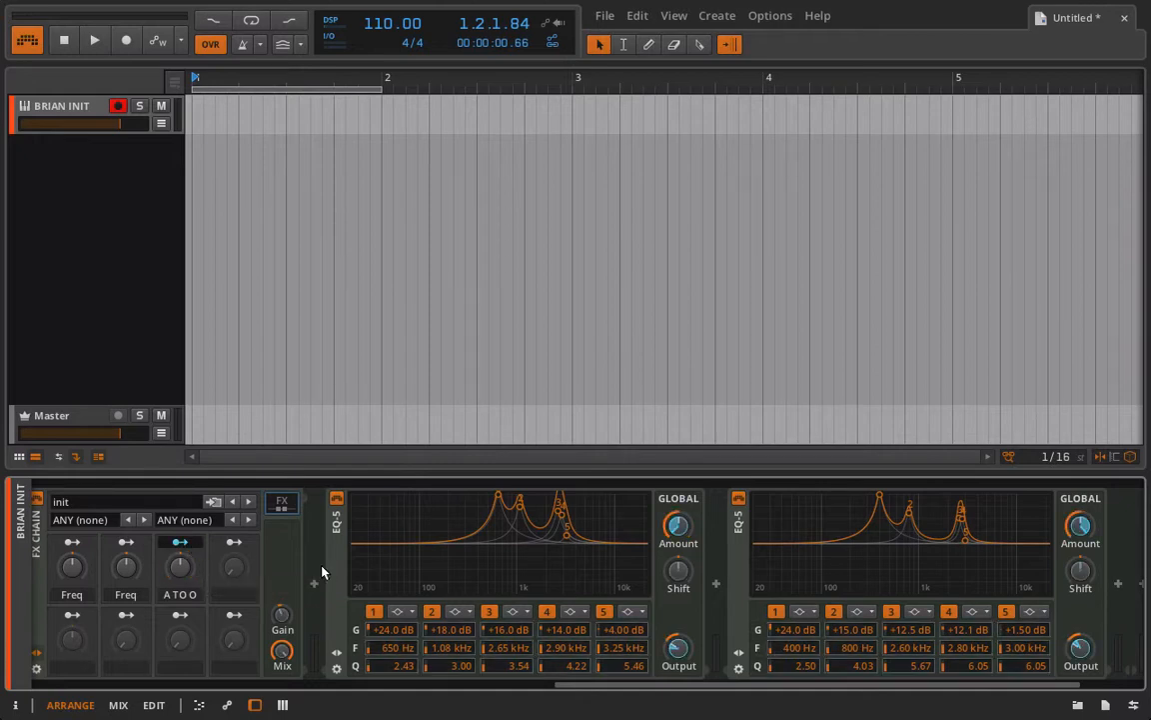
click(1081, 650)
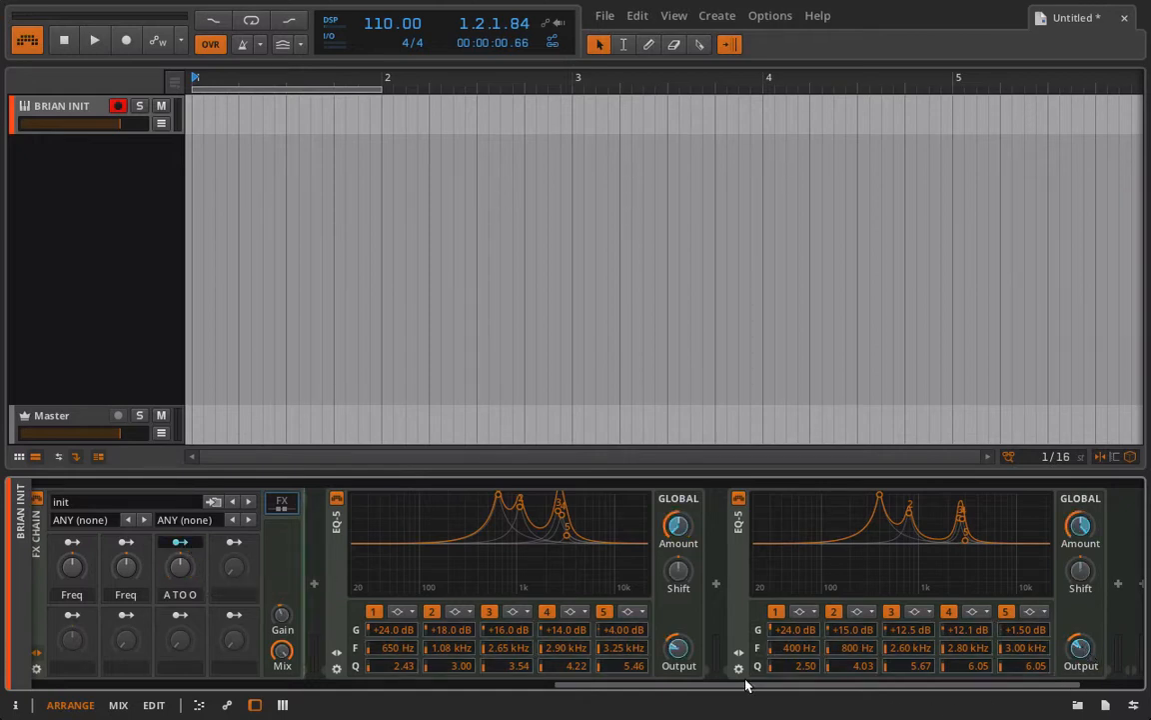
mouse_move(679, 652)
mouse_down()
mouse_move(678, 678)
mouse_move(680, 653)
mouse_up()
drag(1092, 651, 1092, 629)
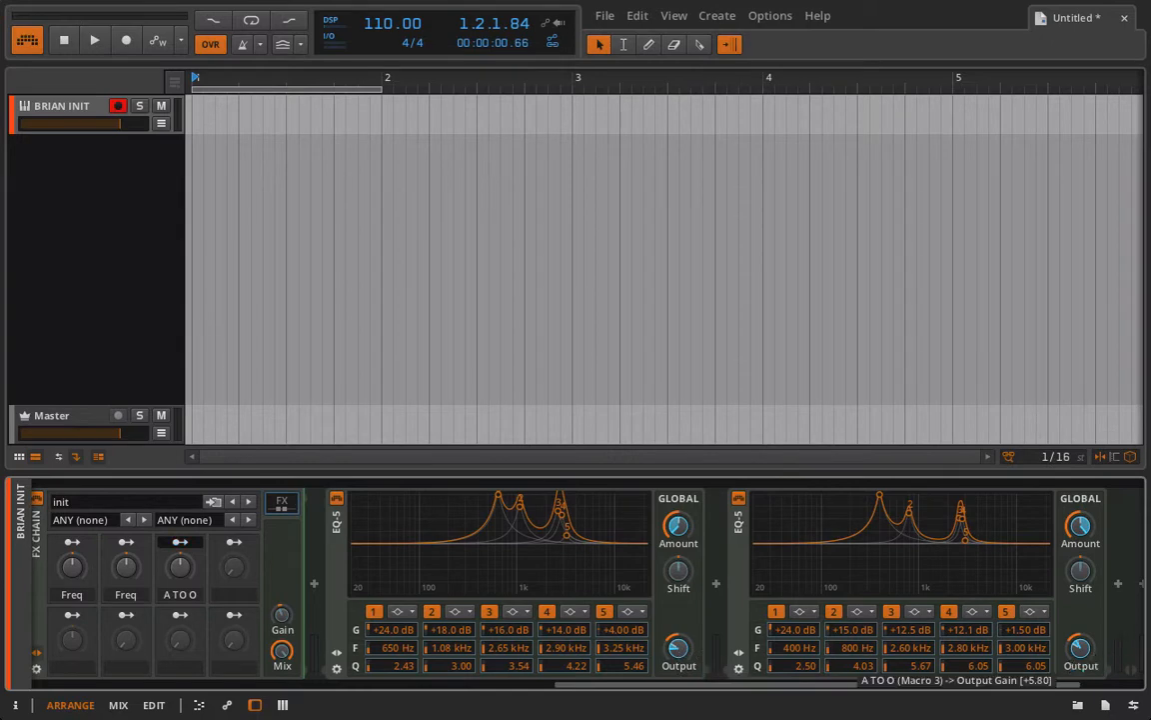
drag(1093, 630, 1093, 626)
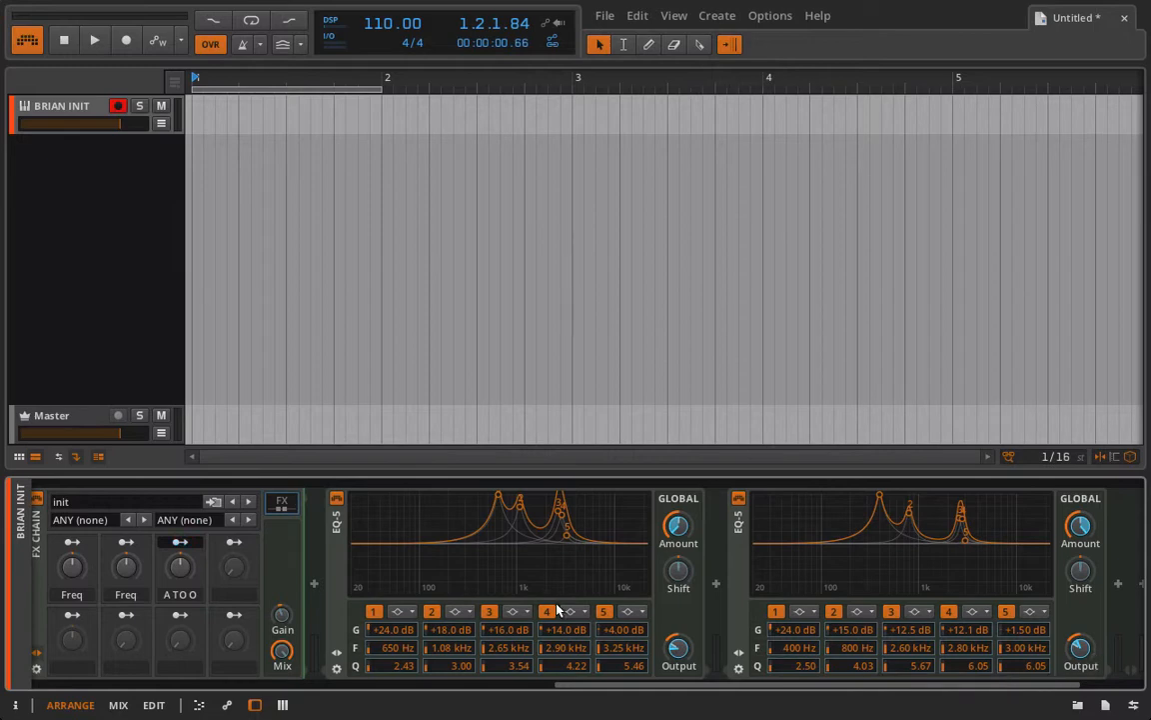
click(181, 542)
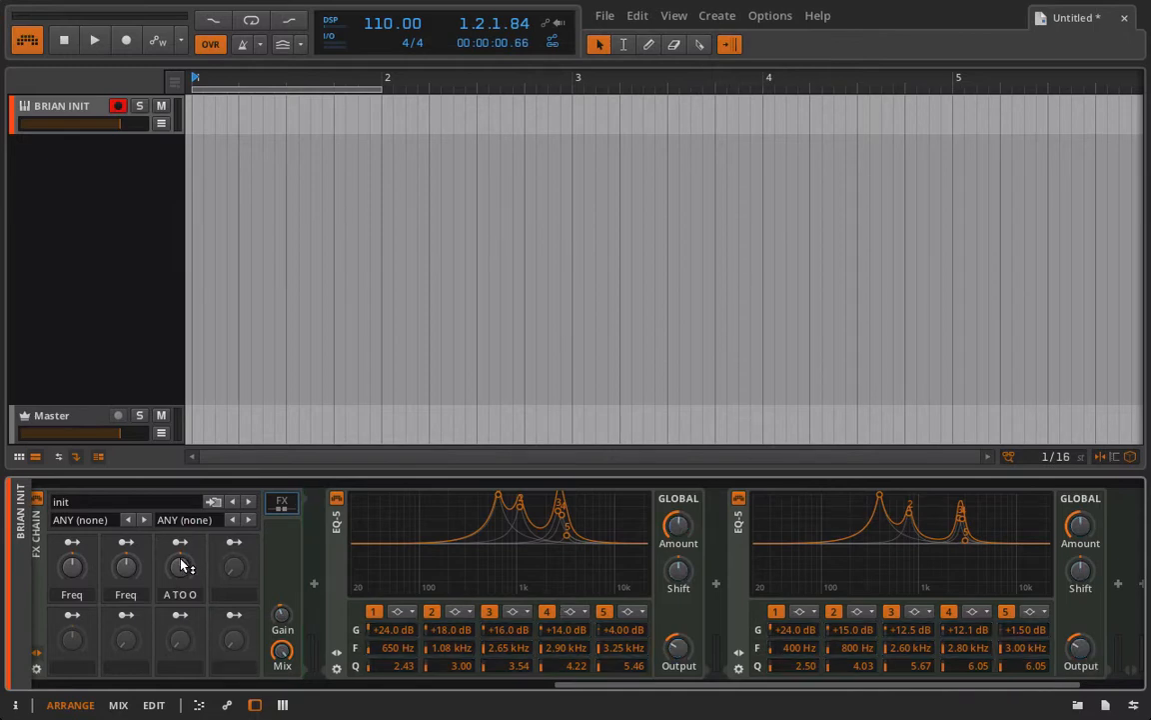
- Reset the A TO O macro to its default value and locate LFO1 in the LFO MOD device
mouse_move(181, 566)
mouse_down()
mouse_move(181, 500)
mouse_move(181, 566)
mouse_up()
double_click(182, 562)
scroll(142, 614, left, 4)
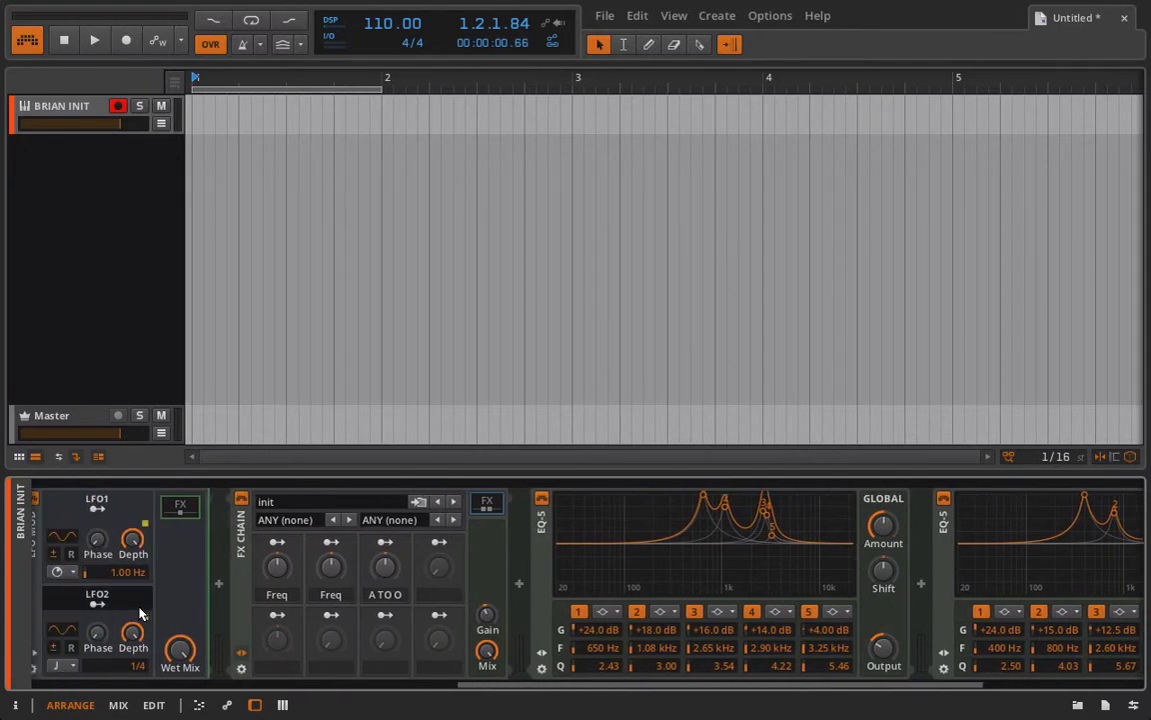
scroll(220, 597, left, 2)
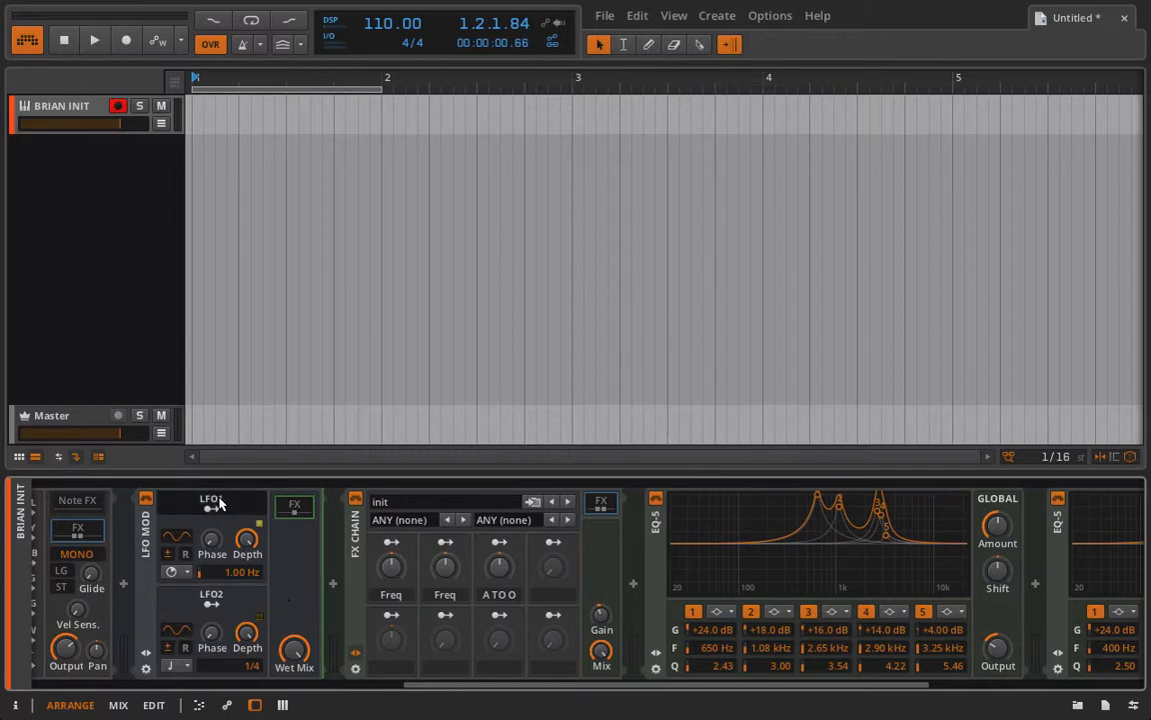
- Slow LFO1 of the LFO MOD device to 0.18 Hz and switch LFO2 from beats to seconds at 0.30 Hz
drag(244, 573, 244, 612)
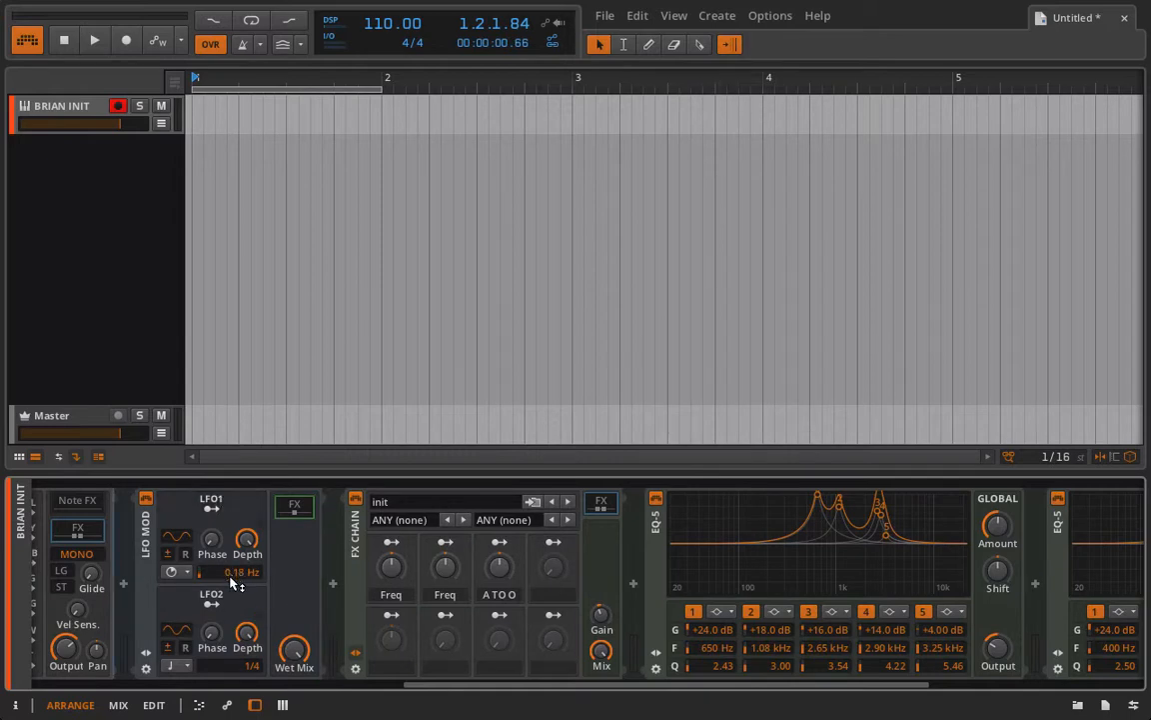
click(185, 665)
click(199, 650)
- Assign LFO1 of LFO MOD to the first Freq macro and LFO2 to the second Freq macro
click(224, 502)
drag(390, 568, 389, 500)
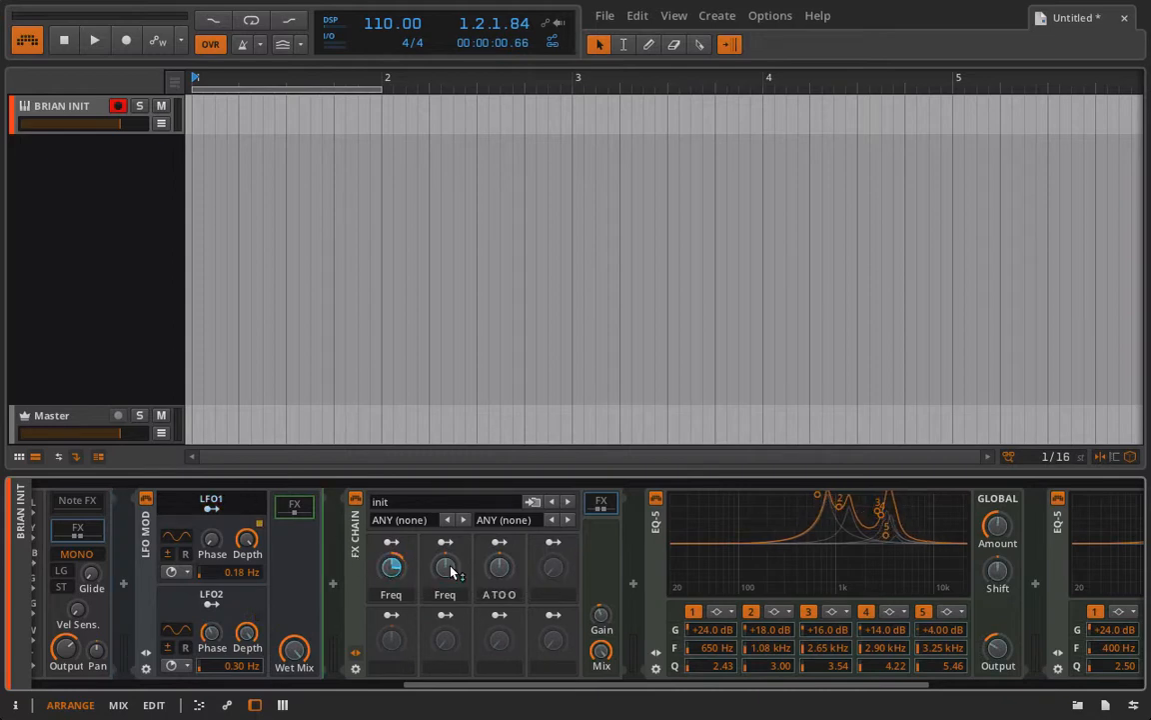
click(211, 604)
drag(445, 566, 410, 545)
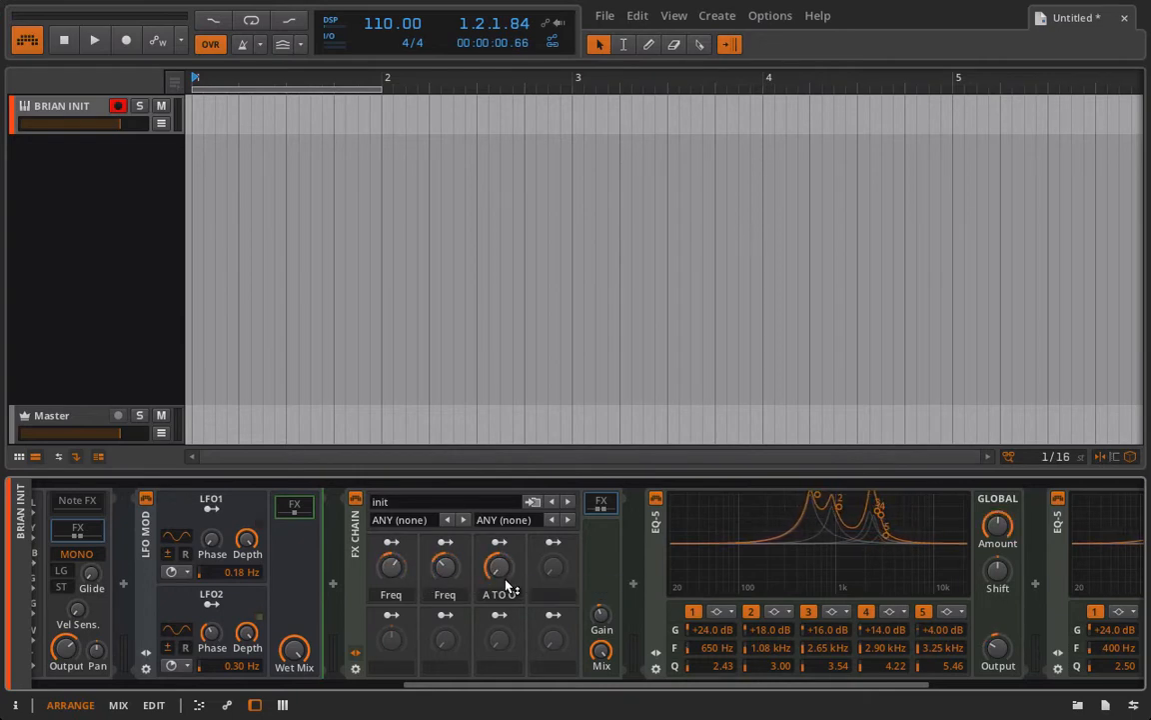
- Sweep the A TO O macro to audition the vowels, and slow LFO MOD's LFO1 to 0.10 Hz and LFO2 to 0.14 Hz
scroll(431, 578, right, 5)
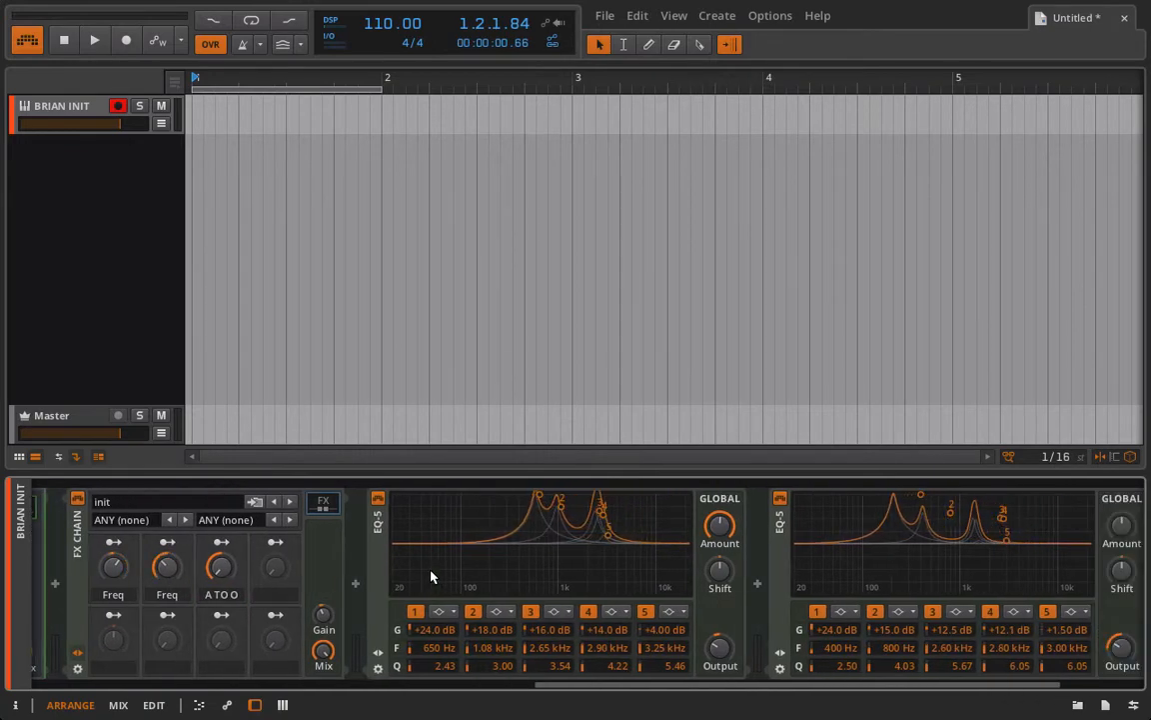
scroll(429, 577, left, 2)
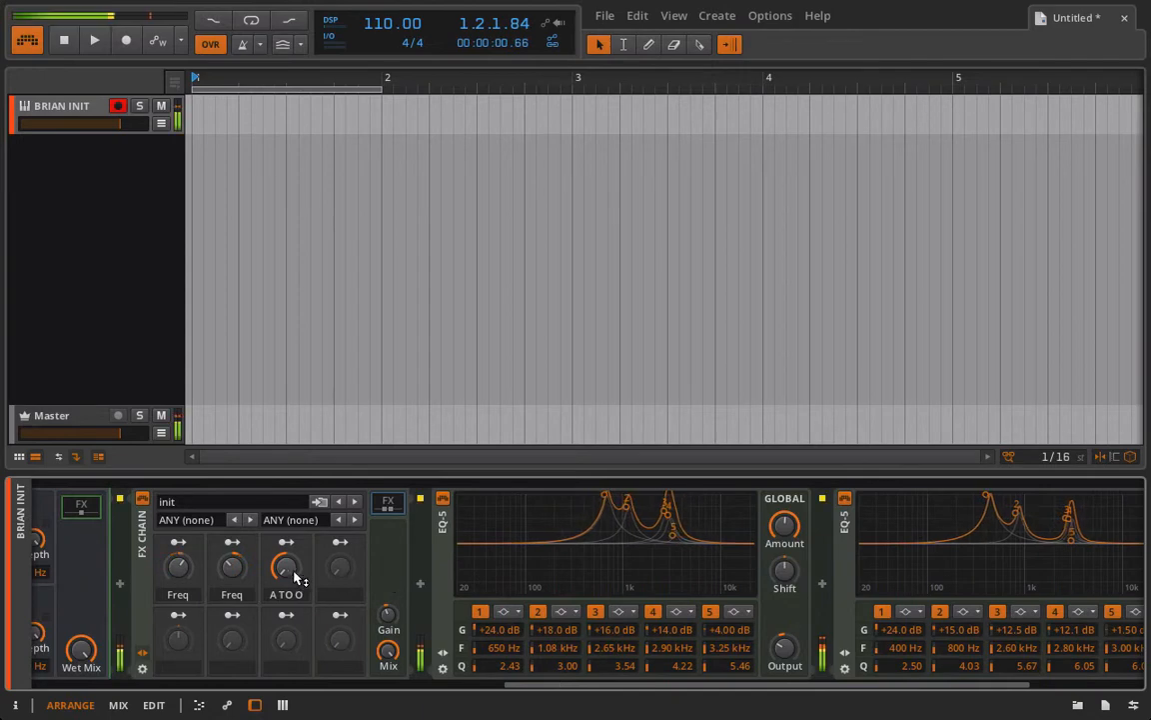
drag(289, 576, 288, 484)
drag(234, 571, 235, 556)
scroll(231, 656, left, 4)
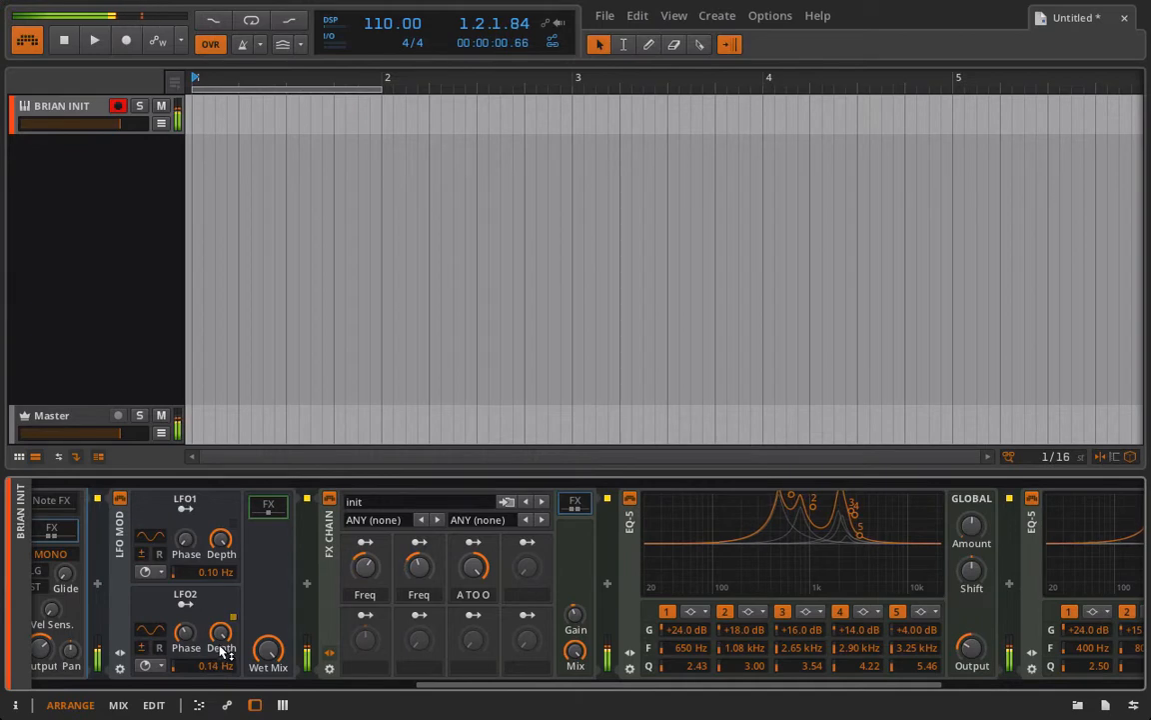
mouse_move(469, 571)
mouse_down()
mouse_move(469, 668)
mouse_move(474, 574)
mouse_up()
- Sync the synth's own LFO1 to beats at 1/4 and give it the stepped random waveform
scroll(296, 582, up, 4)
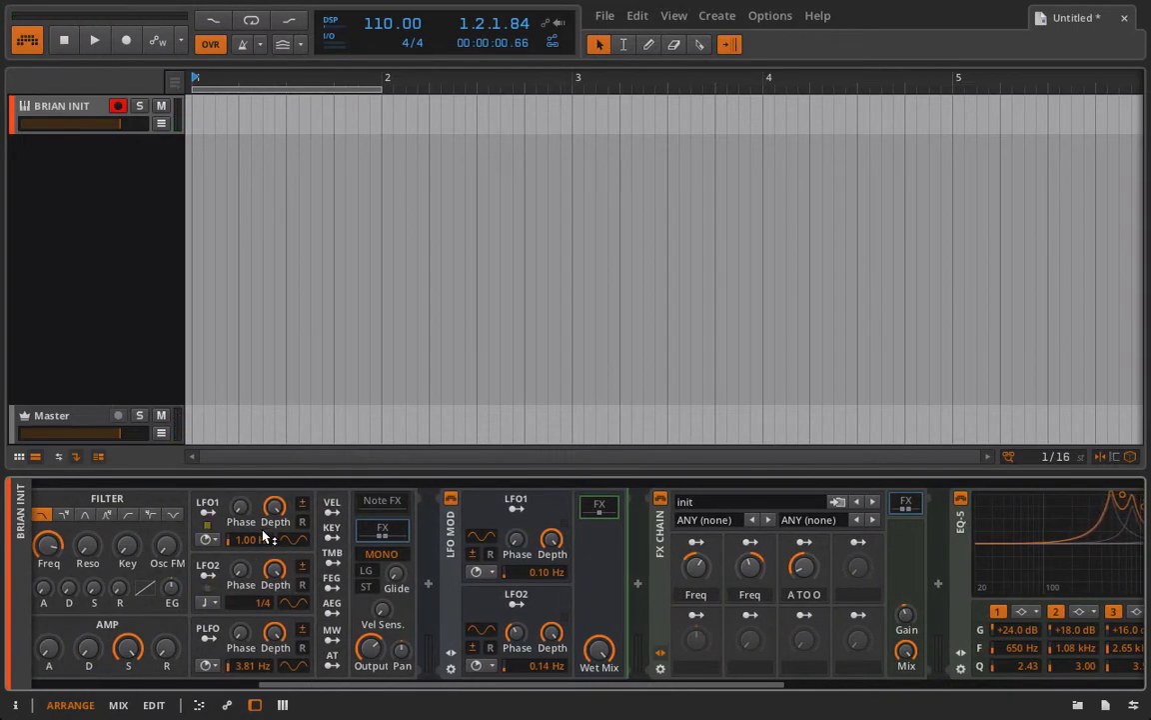
click(208, 540)
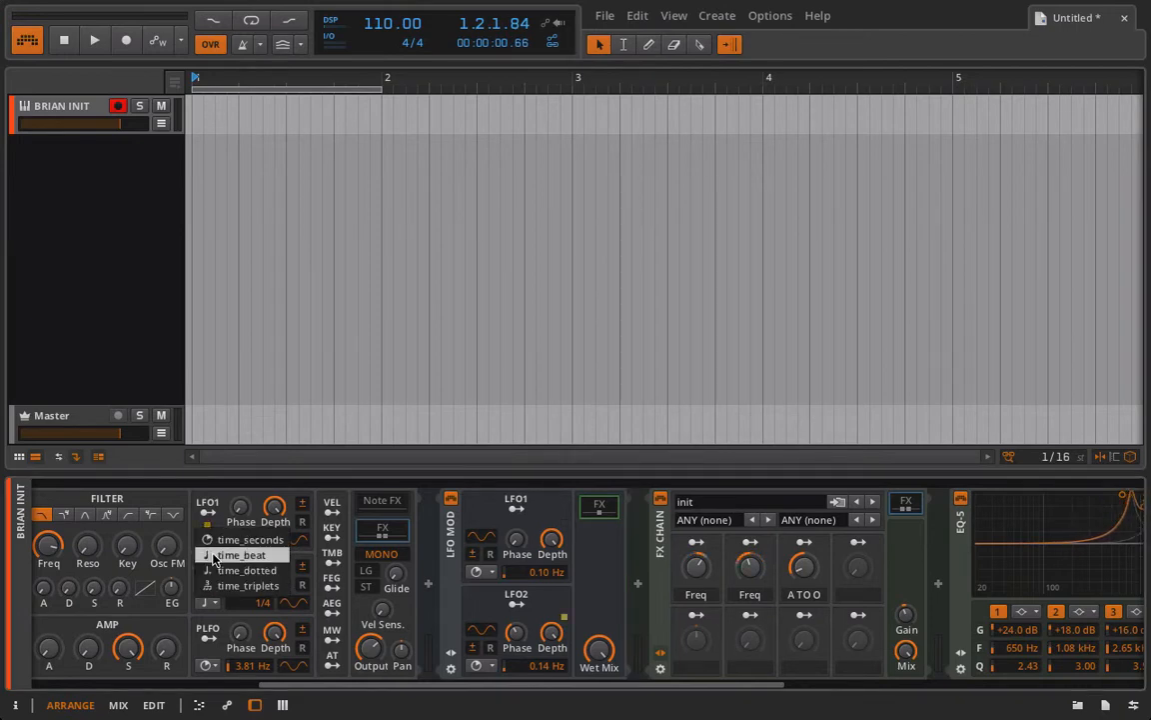
click(246, 555)
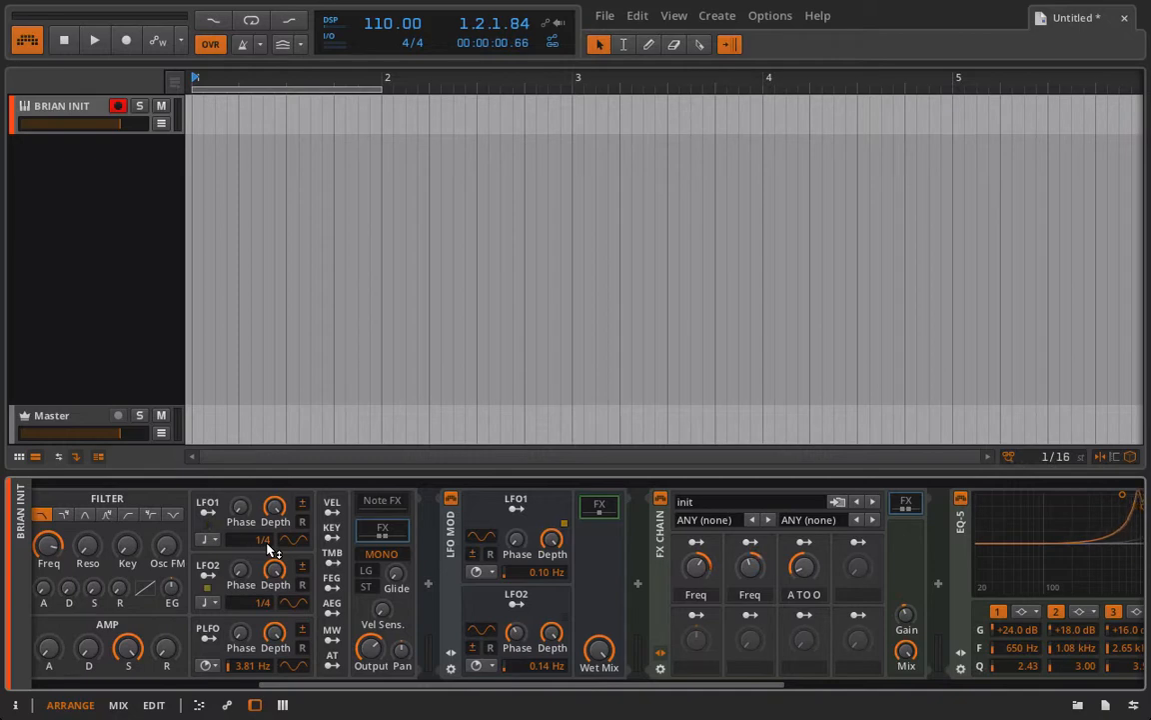
drag(267, 545, 267, 526)
drag(267, 541, 267, 548)
drag(290, 539, 293, 524)
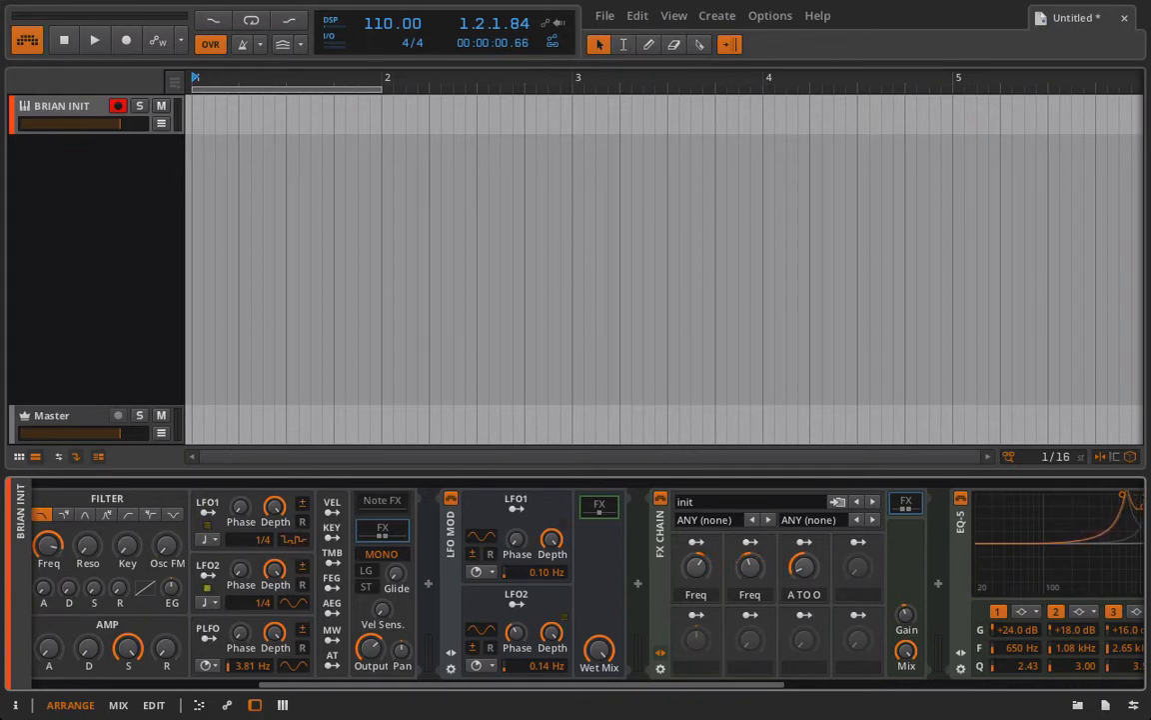
- Modulate the A TO O macro with the synth's LFO1 by about +1.62 and speed the LFO up to 1/32
click(207, 505)
drag(801, 572, 802, 519)
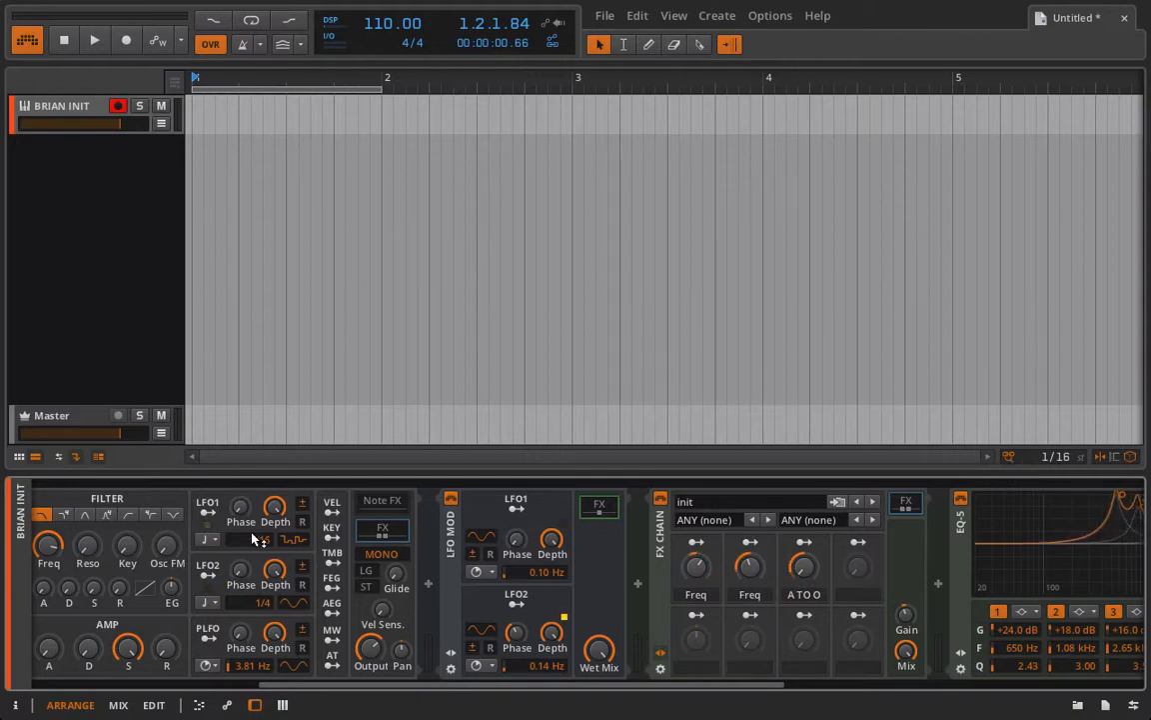
click(207, 511)
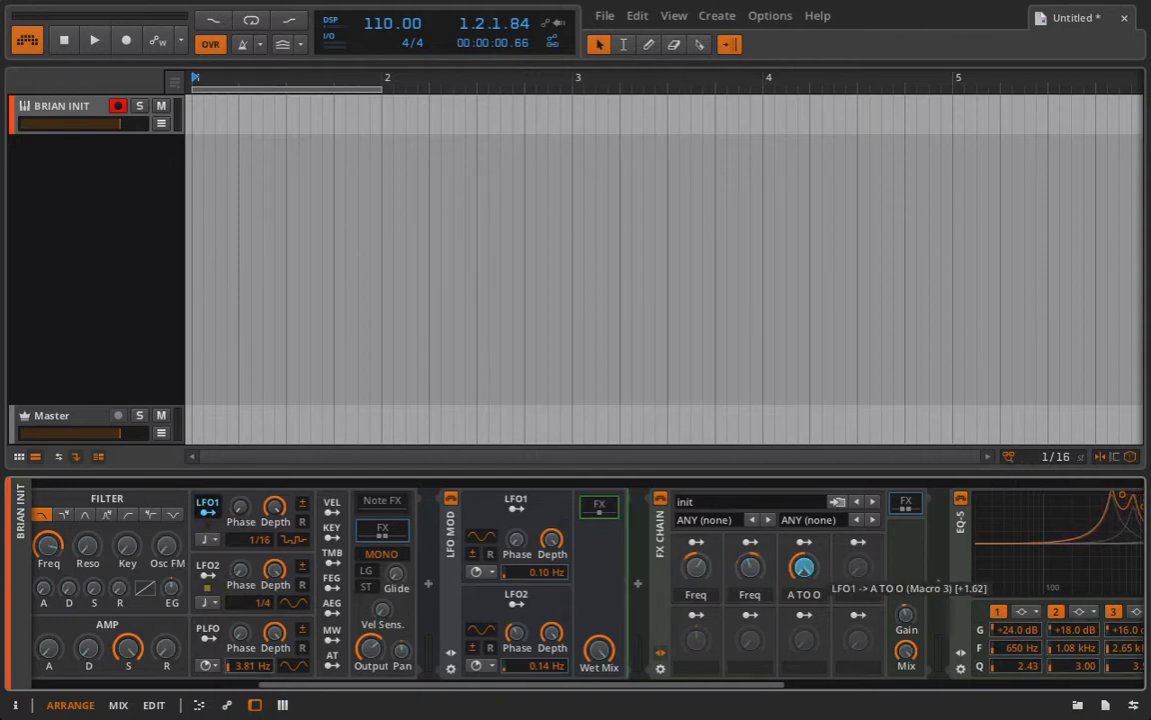
click(213, 512)
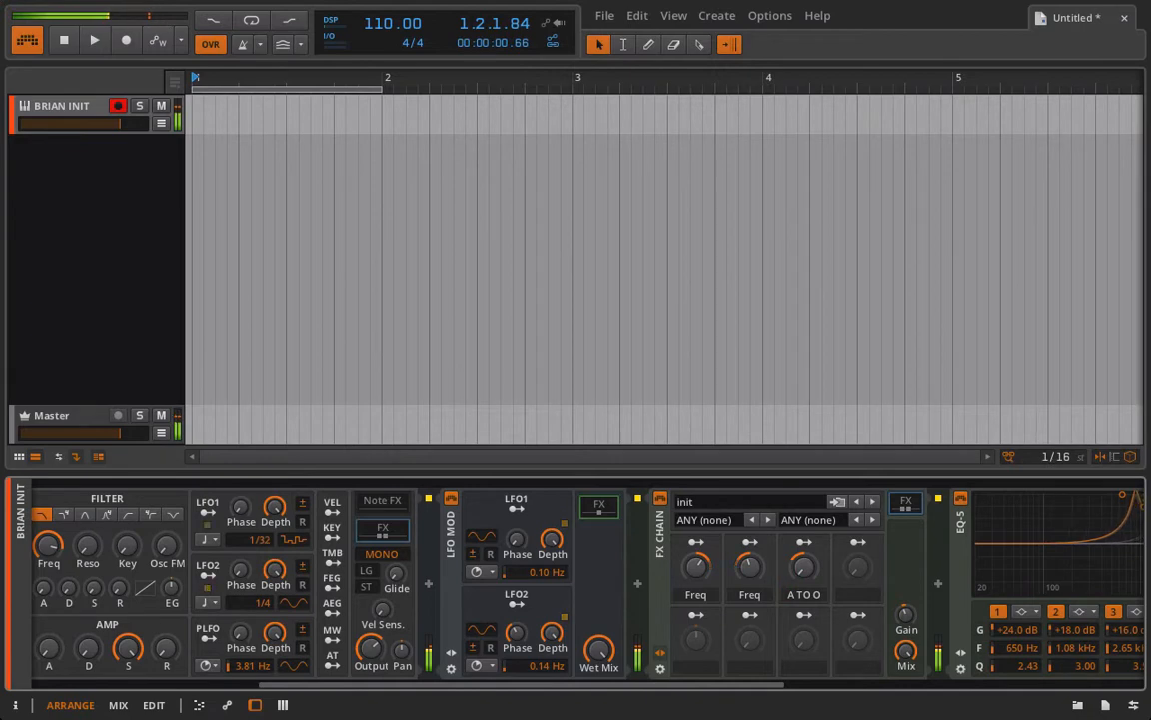
- Set the synth's LFO1 rate to 1/8 and compare the sound with LFO MOD bypassed and re-enabled
mouse_move(262, 540)
mouse_down()
mouse_move(262, 524)
mouse_move(264, 557)
mouse_up()
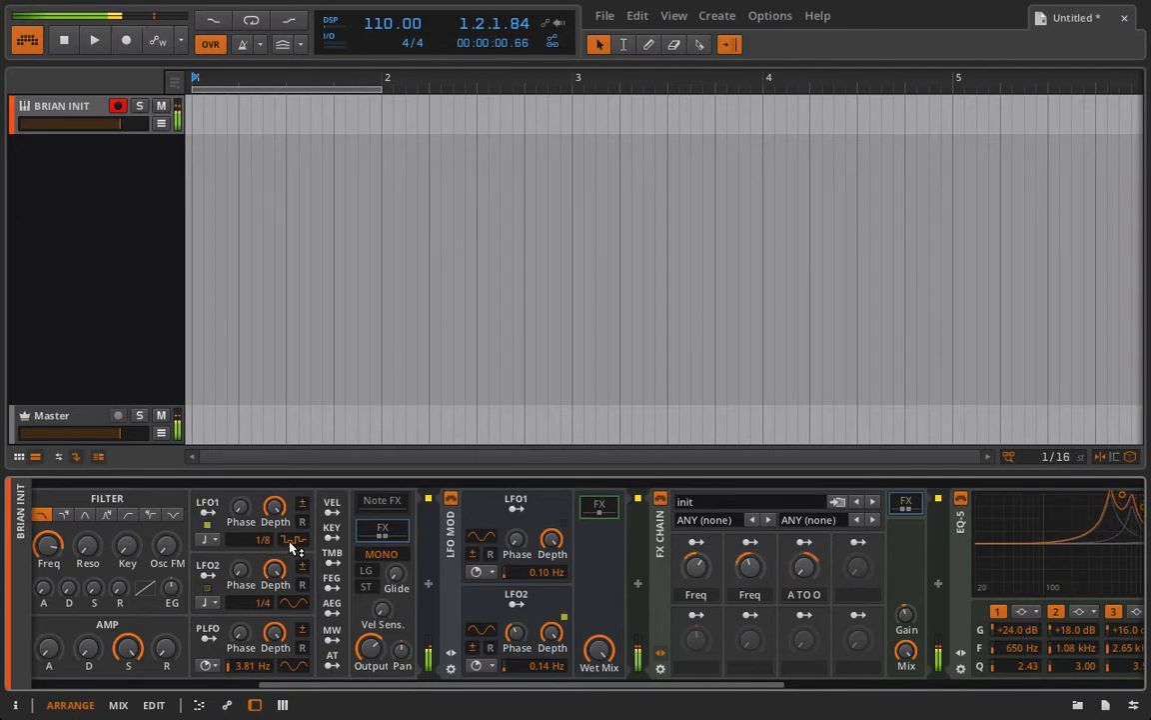
click(451, 498)
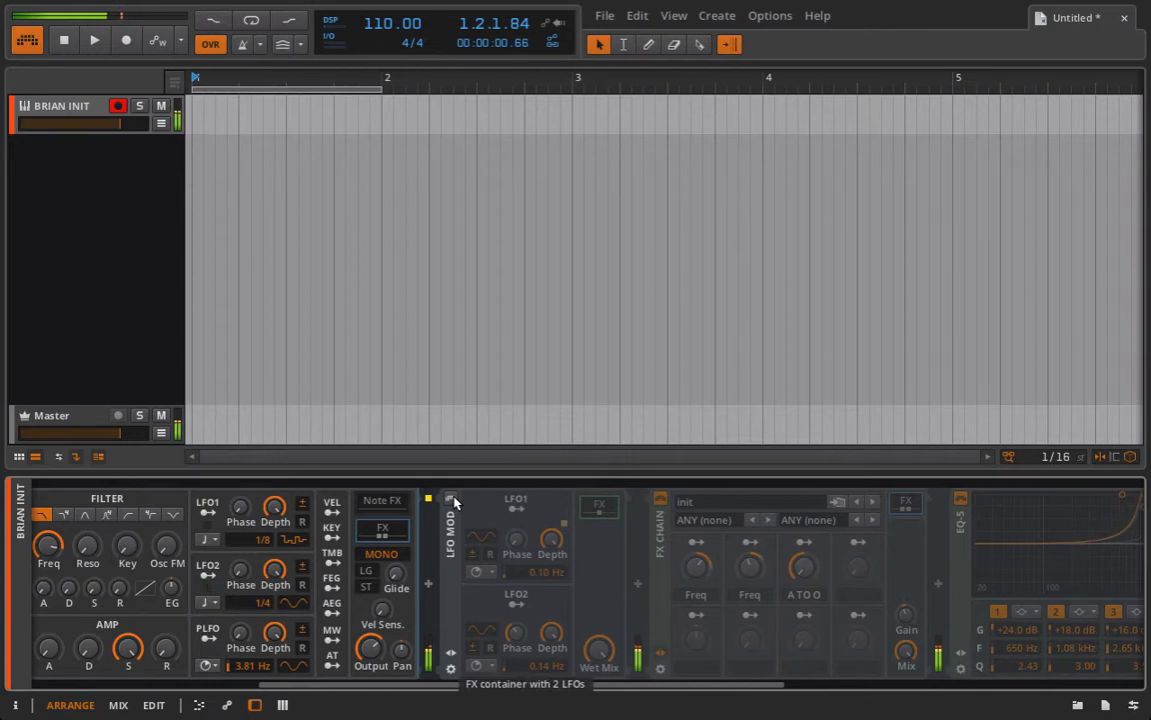
click(451, 498)
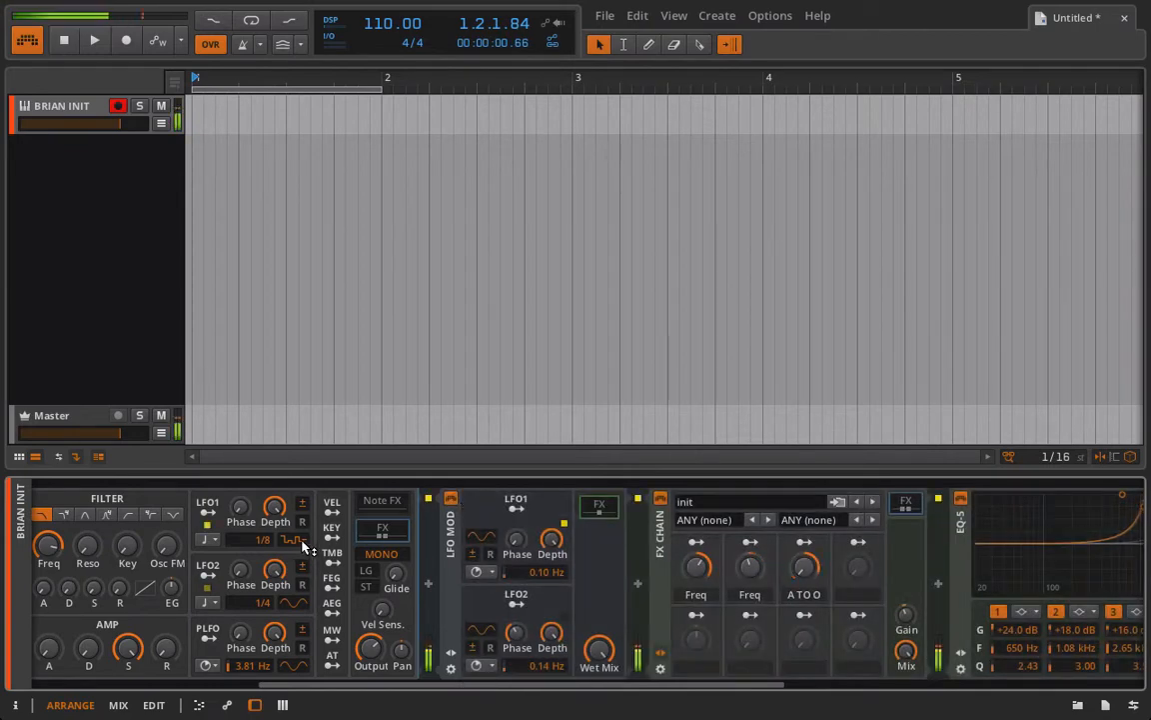
- Try a sawtooth waveform on the synth's LFO1 and vary its rate around 1/8
click(297, 540)
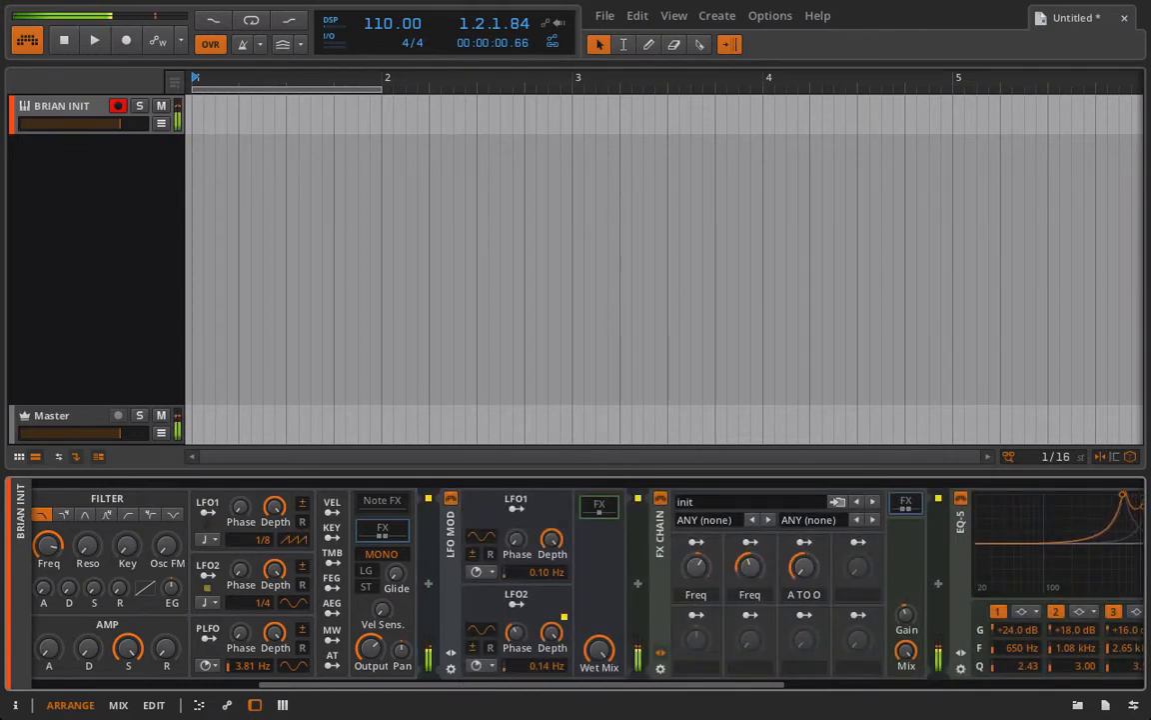
drag(265, 541, 264, 556)
drag(265, 541, 265, 491)
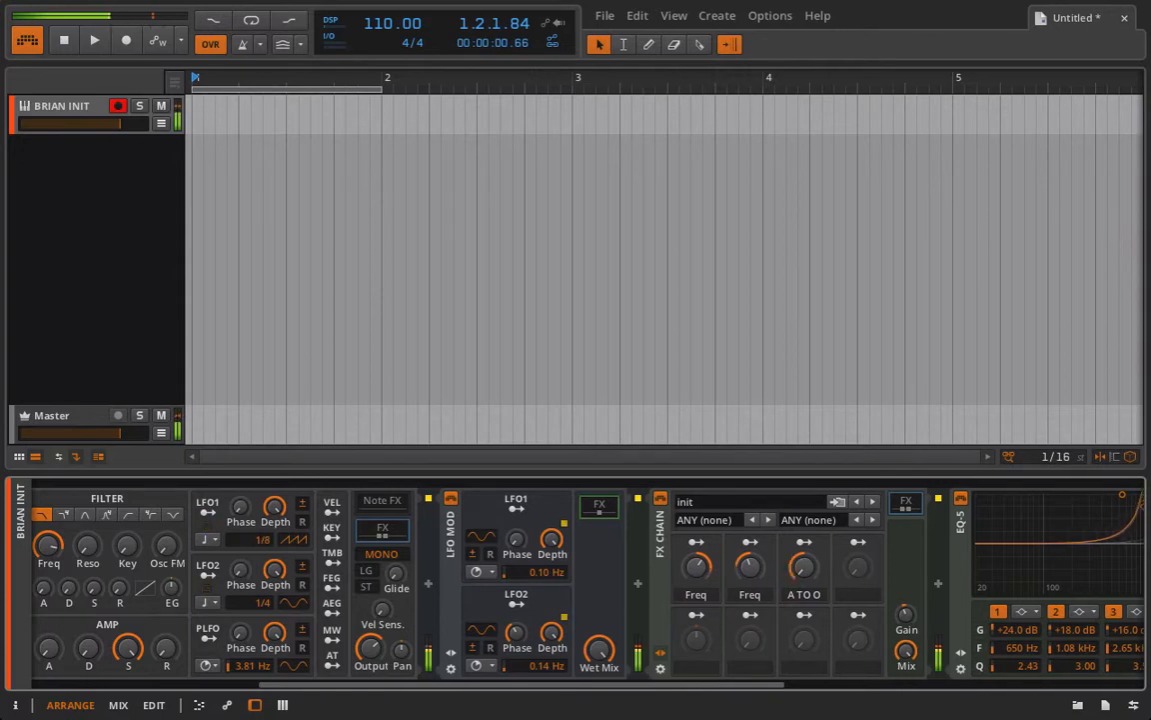
- Change the synth's LFO1 waveform to sine and slow its rate to 4/1
drag(265, 541, 296, 525)
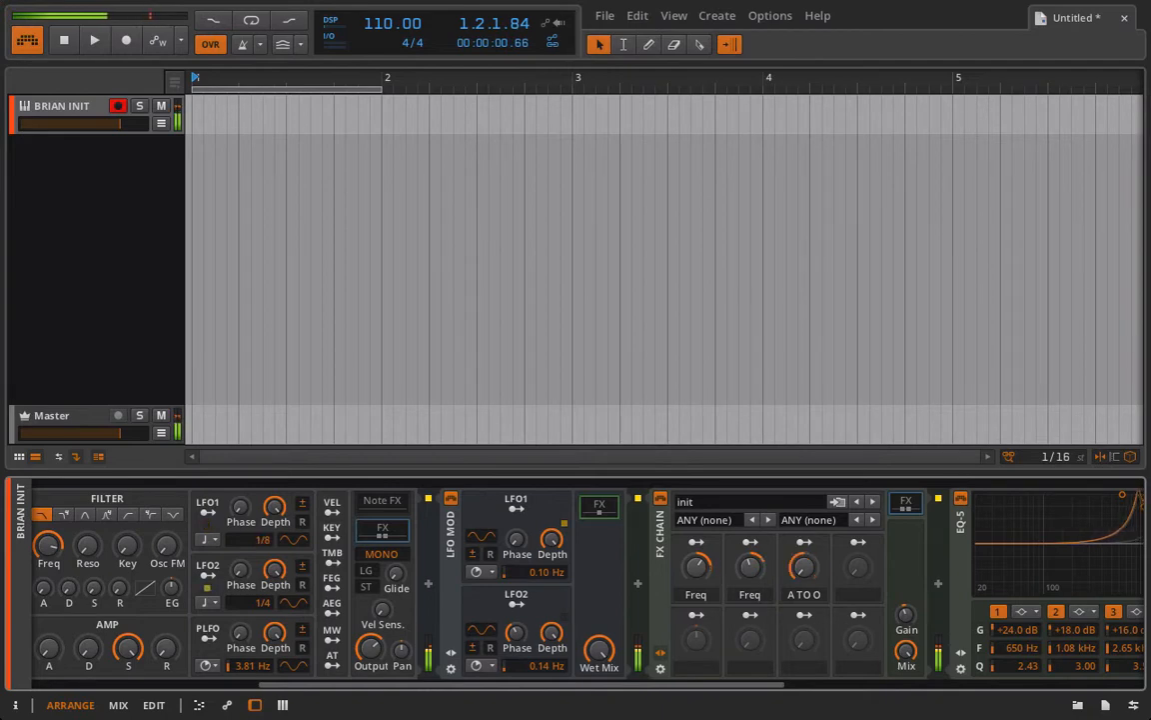
drag(262, 540, 262, 565)
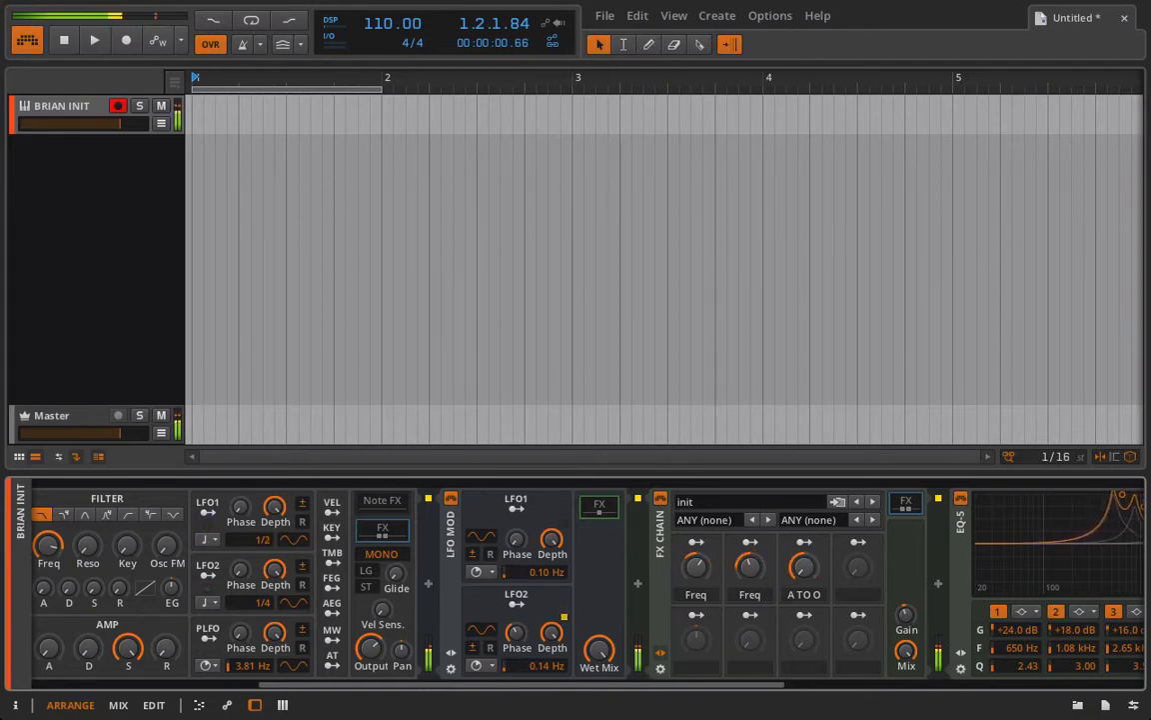
drag(262, 540, 261, 564)
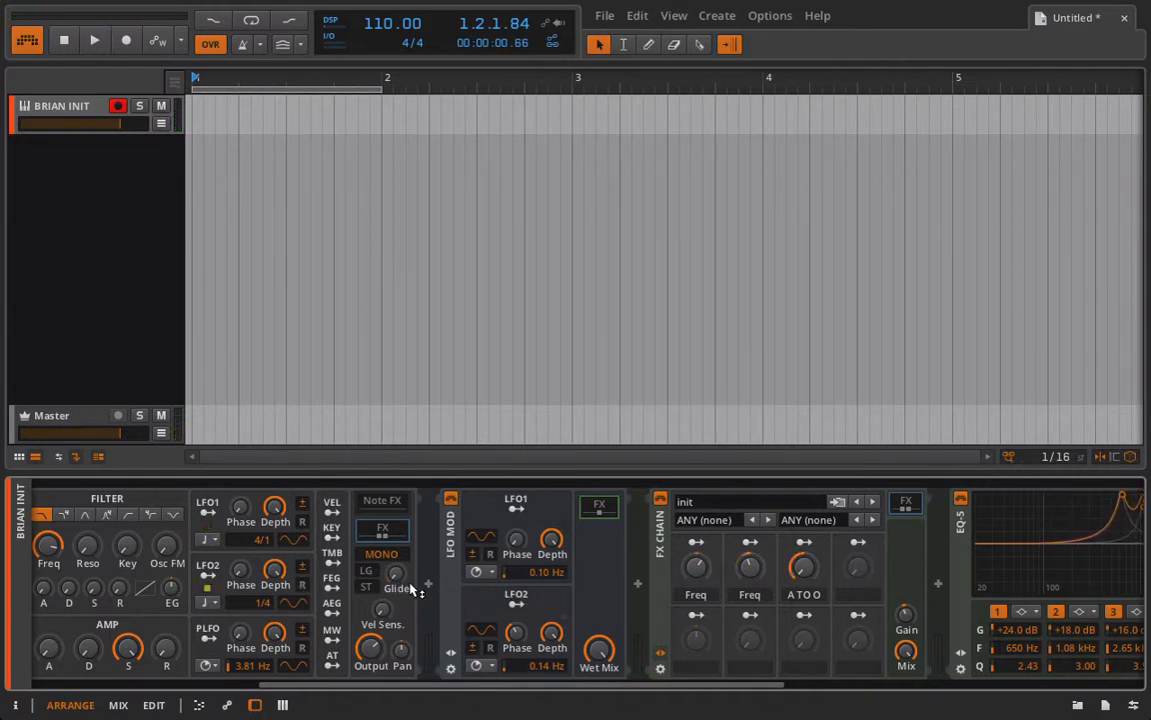
scroll(424, 587, down, 3)
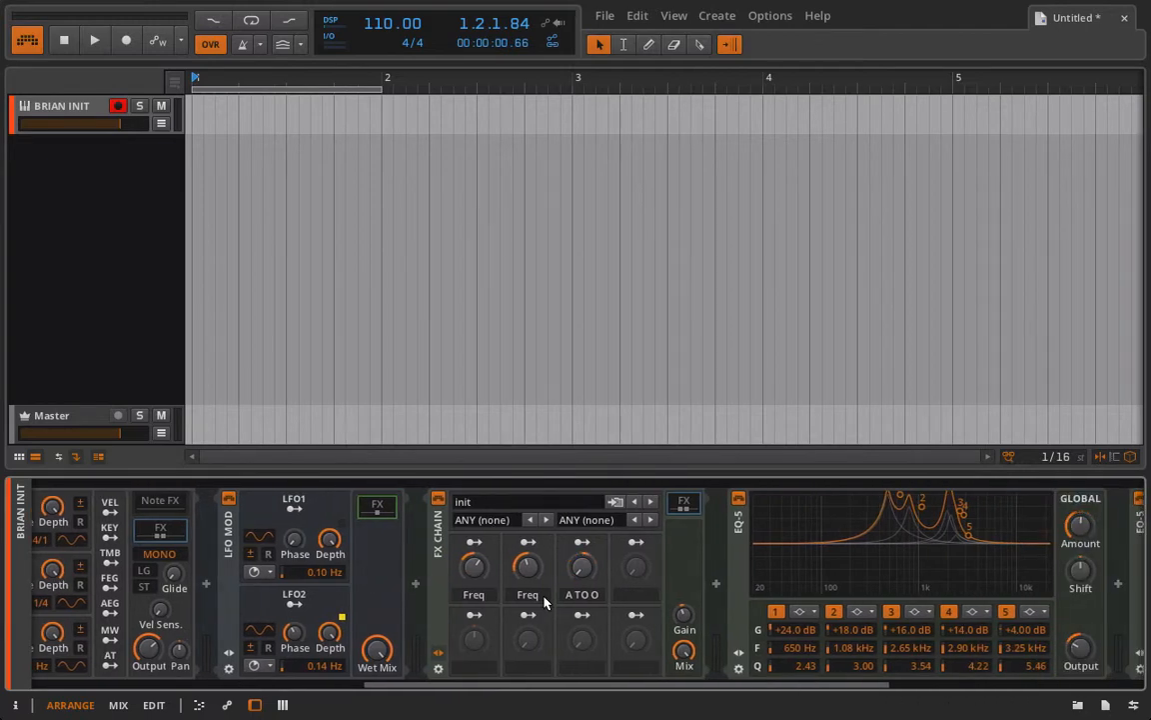
scroll(559, 617, down, 1)
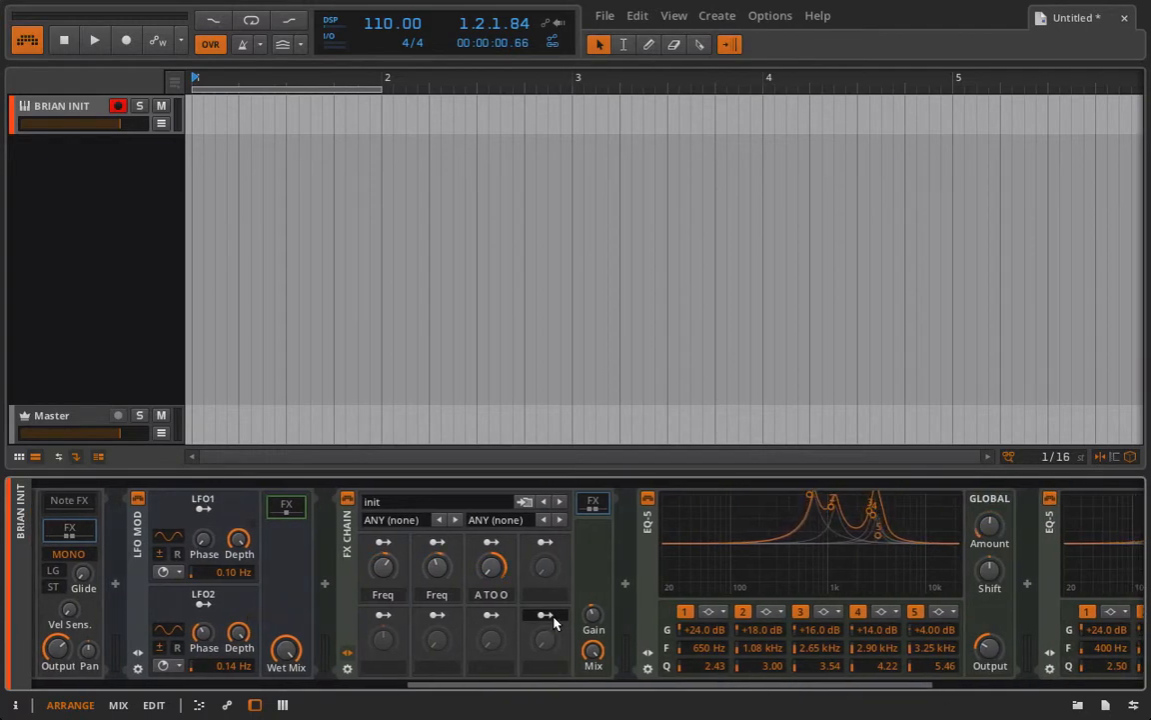